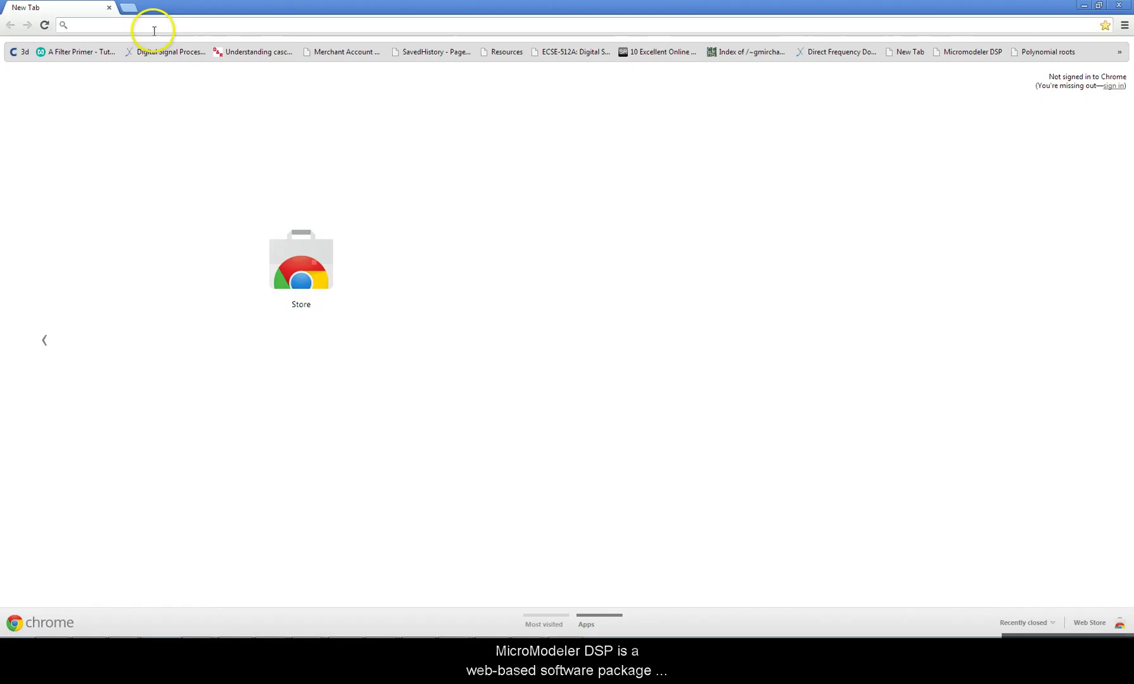
pyautogui.click(153, 26)
pyautogui.write('www.micromodeler.com')
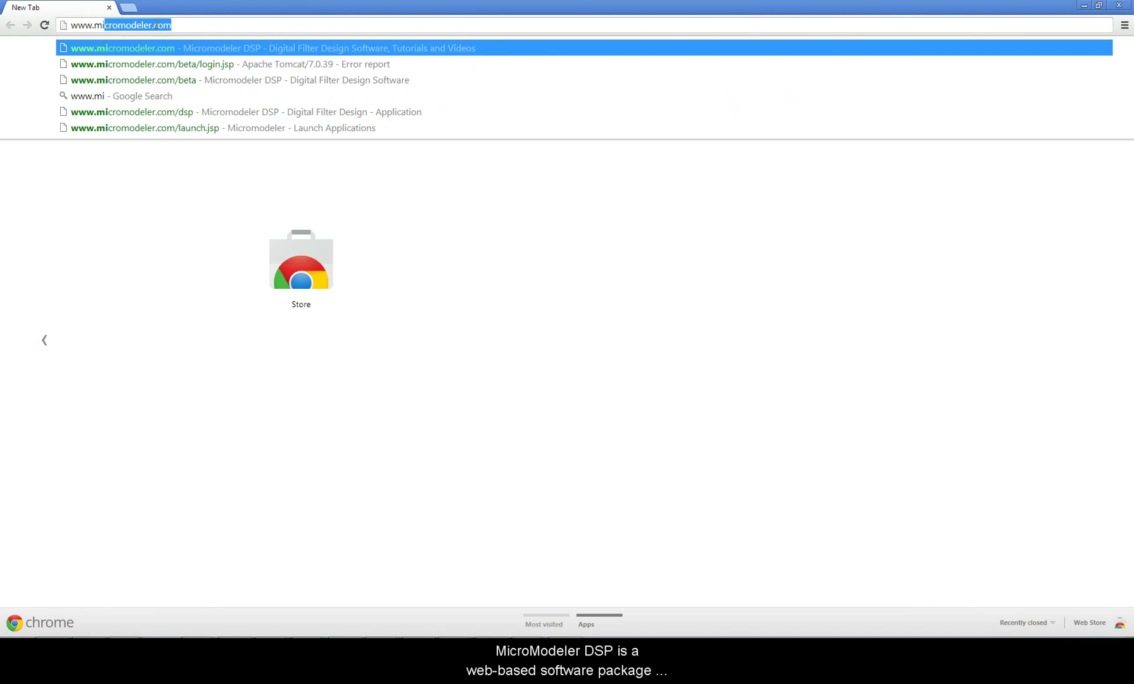
pyautogui.press('Return')
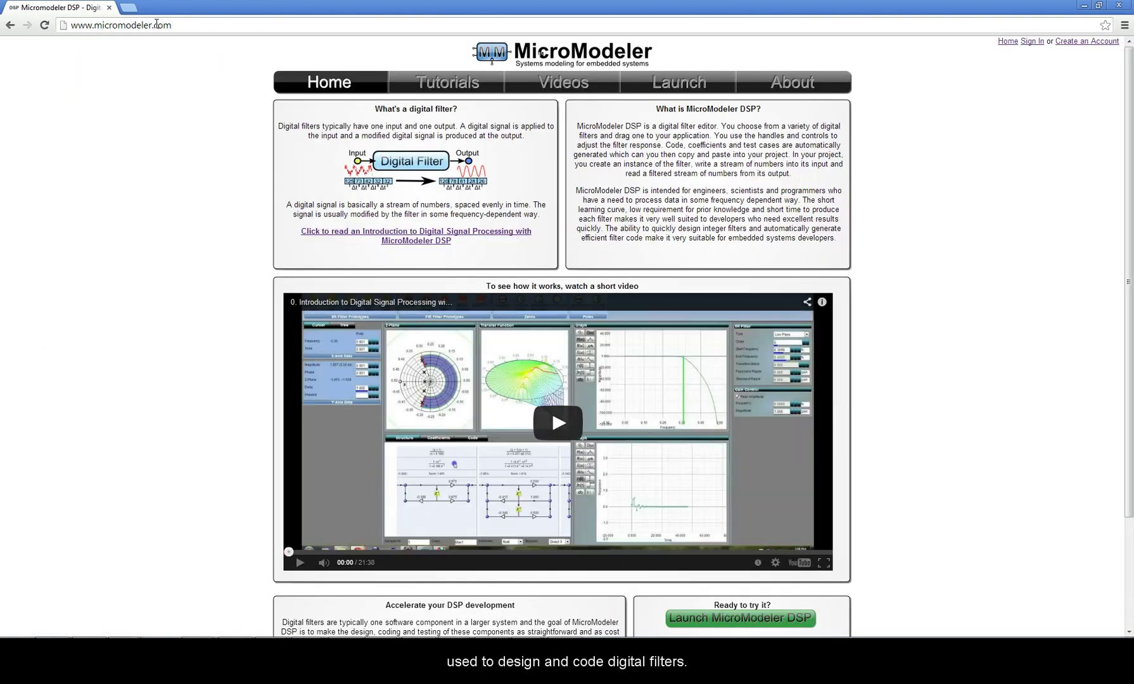
pyautogui.scroll(-2, 936, 367)
pyautogui.click(782, 498)
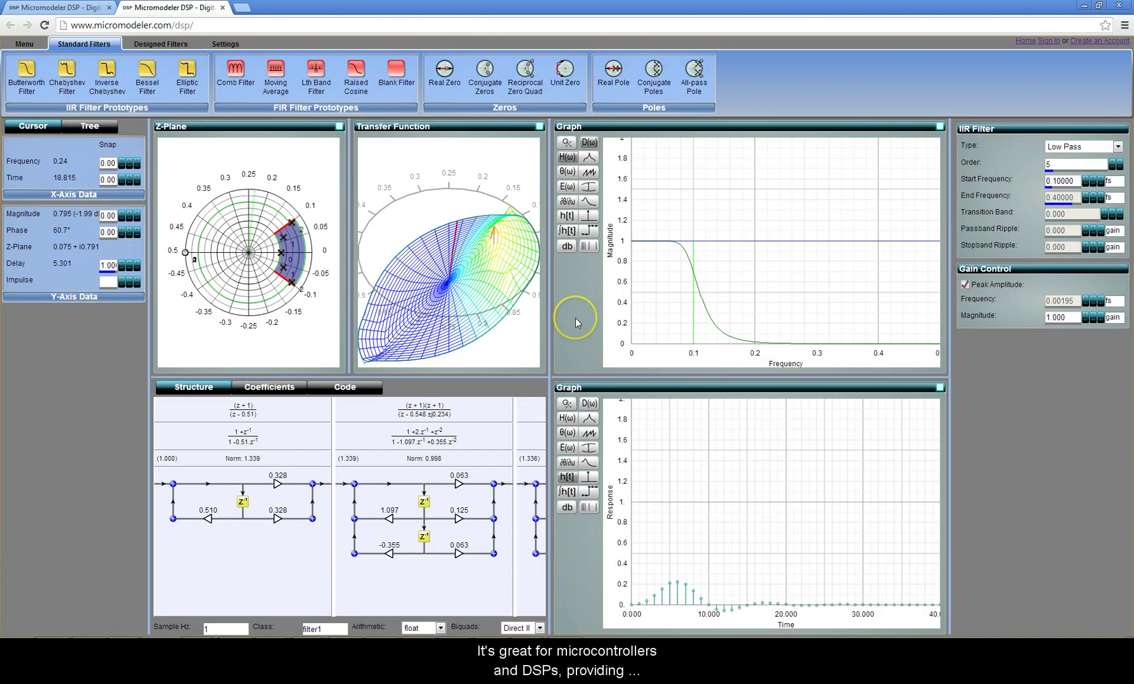
# Examine the default filter's magnitude response, structure diagram and generated C code
pyautogui.click(676, 303)
pyautogui.scroll(-2, 475, 456)
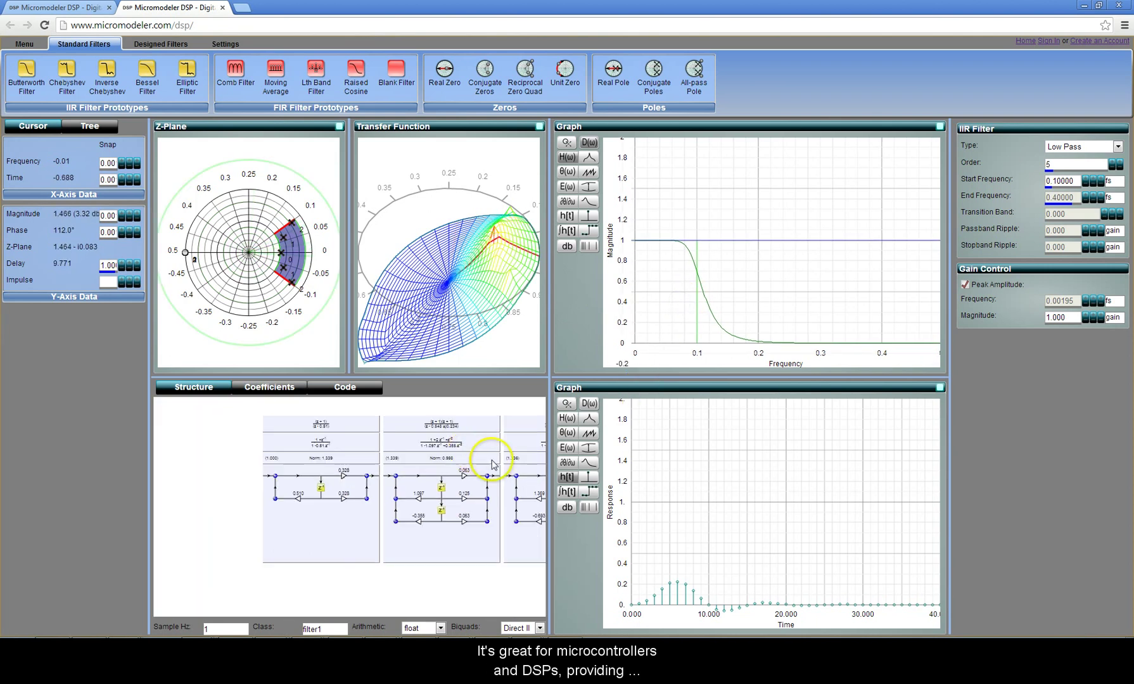
pyautogui.moveTo(493, 460); pyautogui.dragTo(386, 467)
pyautogui.click(357, 388)
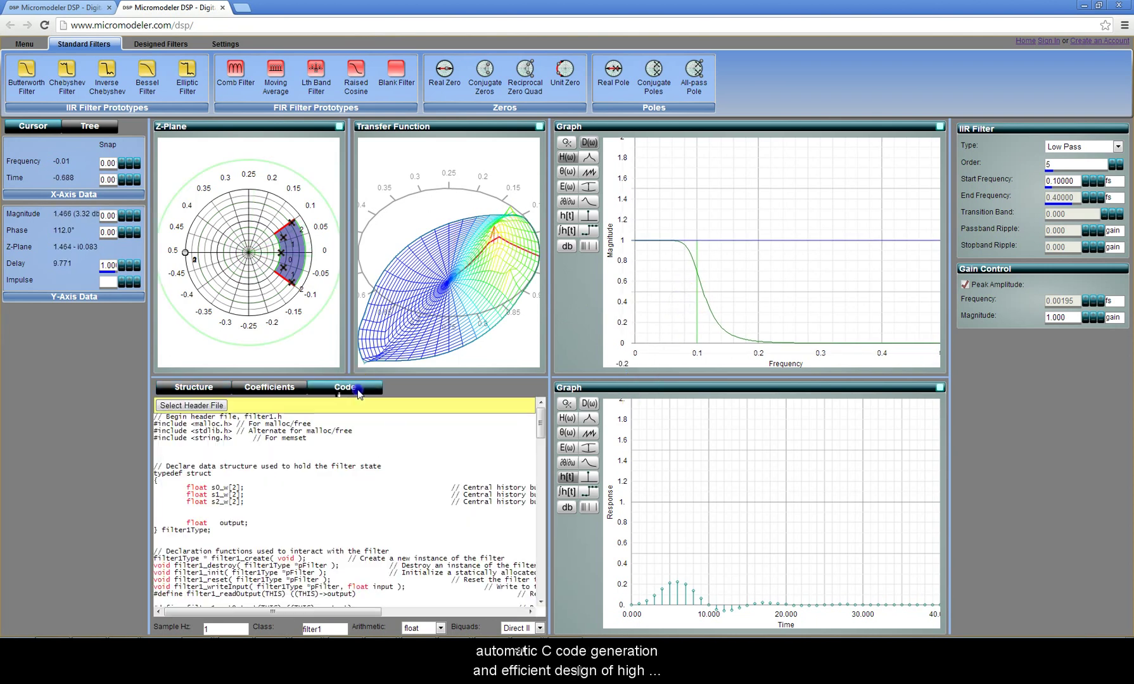
pyautogui.scroll(-5, 380, 479)
pyautogui.scroll(-4, 381, 480)
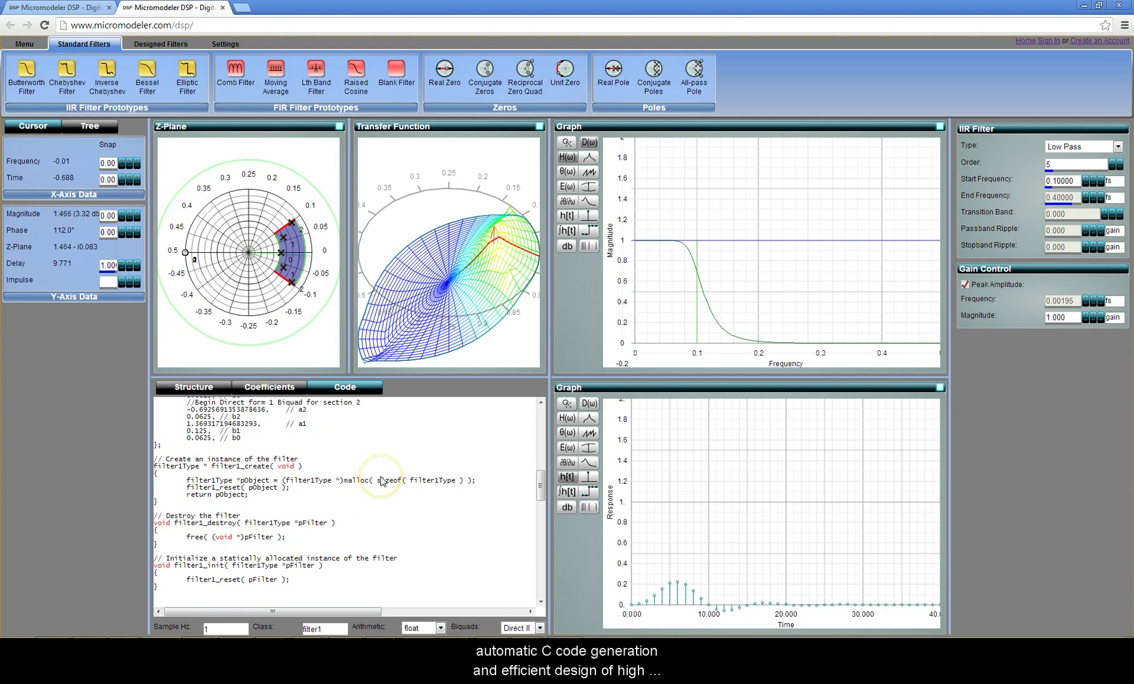
pyautogui.scroll(2, 382, 481)
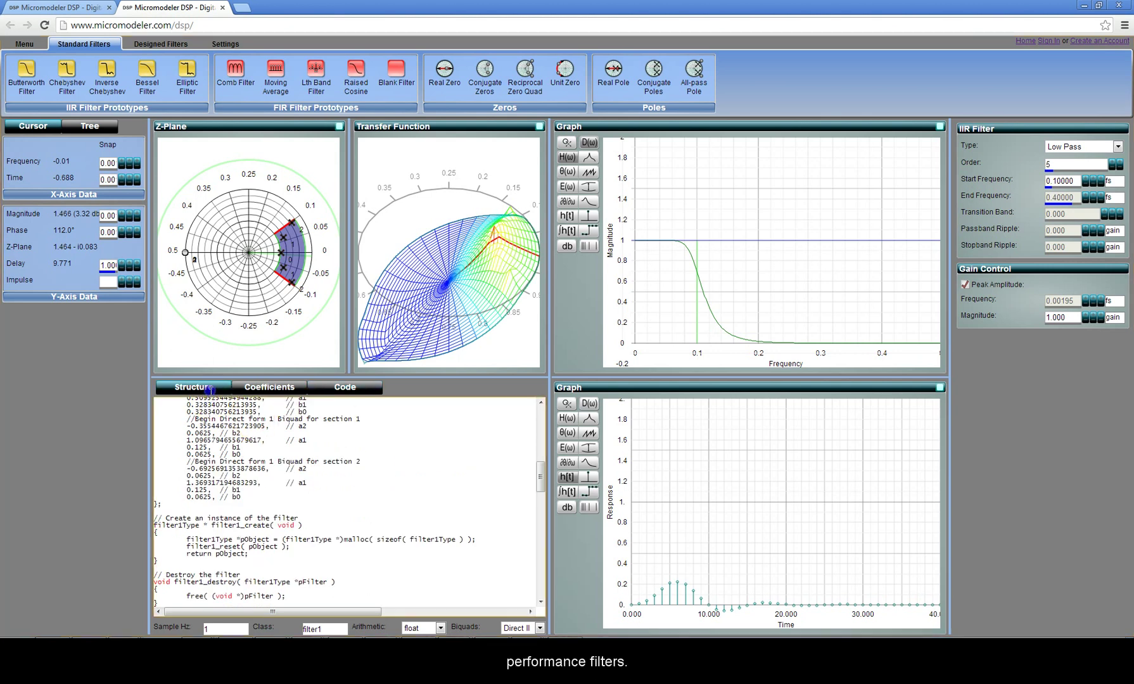
pyautogui.click(202, 388)
pyautogui.click(394, 496)
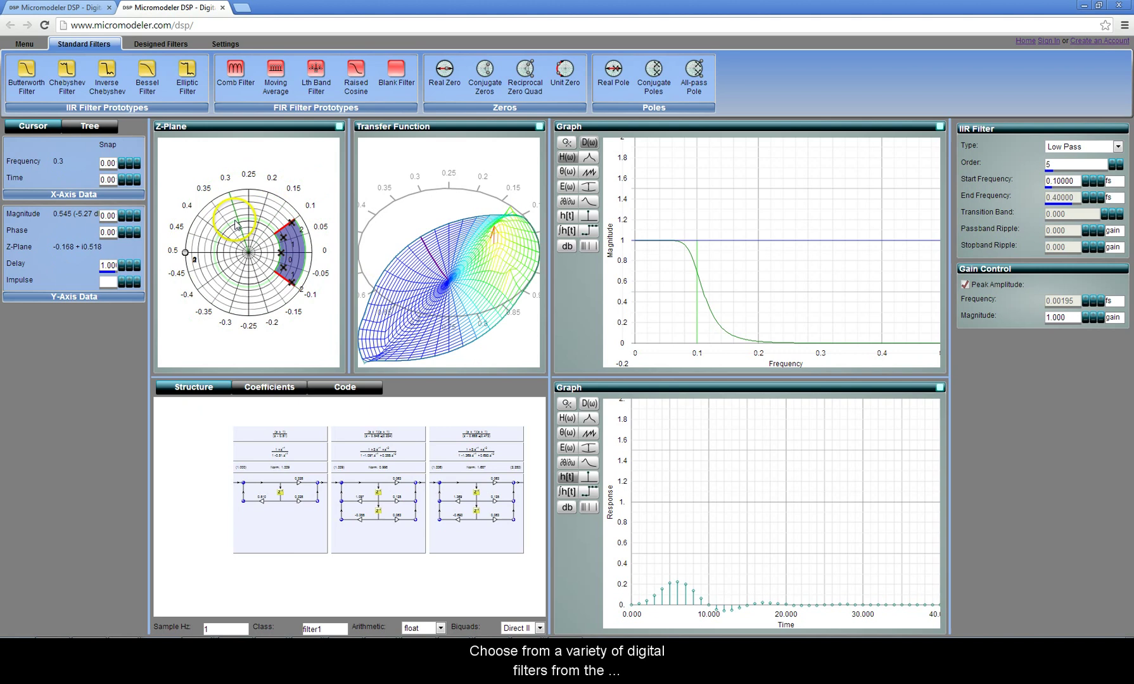
# Replace the default filter in the design with an Elliptic IIR filter
pyautogui.moveTo(96, 84)
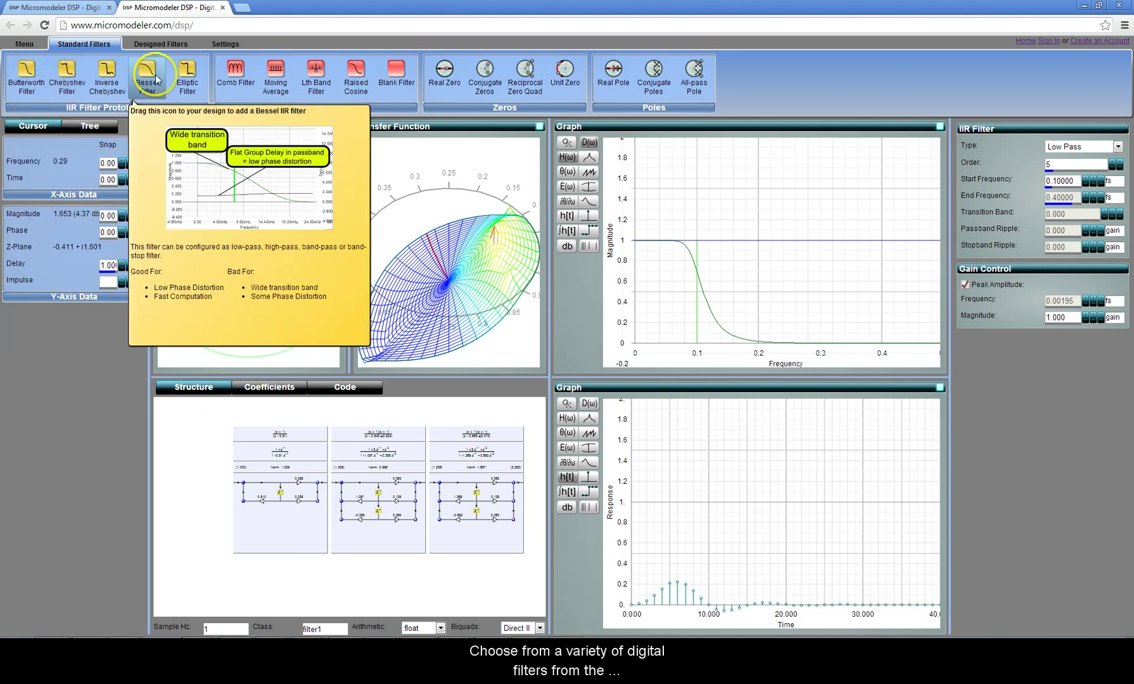
pyautogui.moveTo(180, 76)
pyautogui.moveTo(181, 76); pyautogui.dragTo(286, 166)
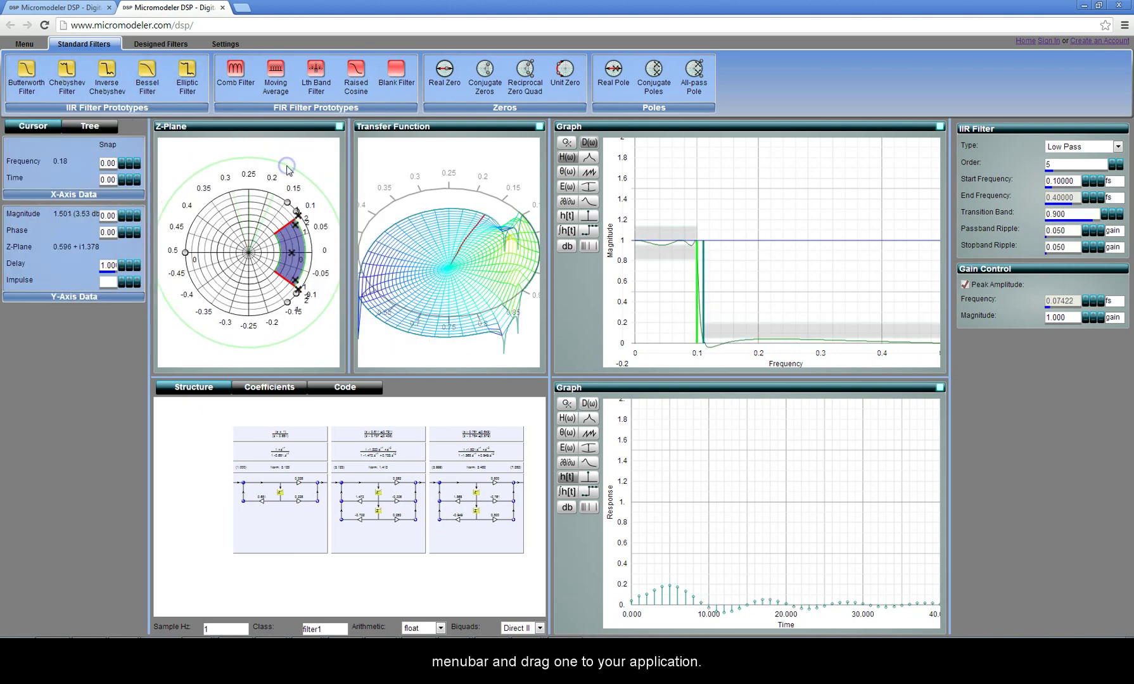
# Set the elliptic filter's order to 8 and move its cut-off to a start frequency of 0.185 fs on the magnitude graph
pyautogui.click(1120, 163)
pyautogui.click(1120, 164)
pyautogui.click(1120, 163)
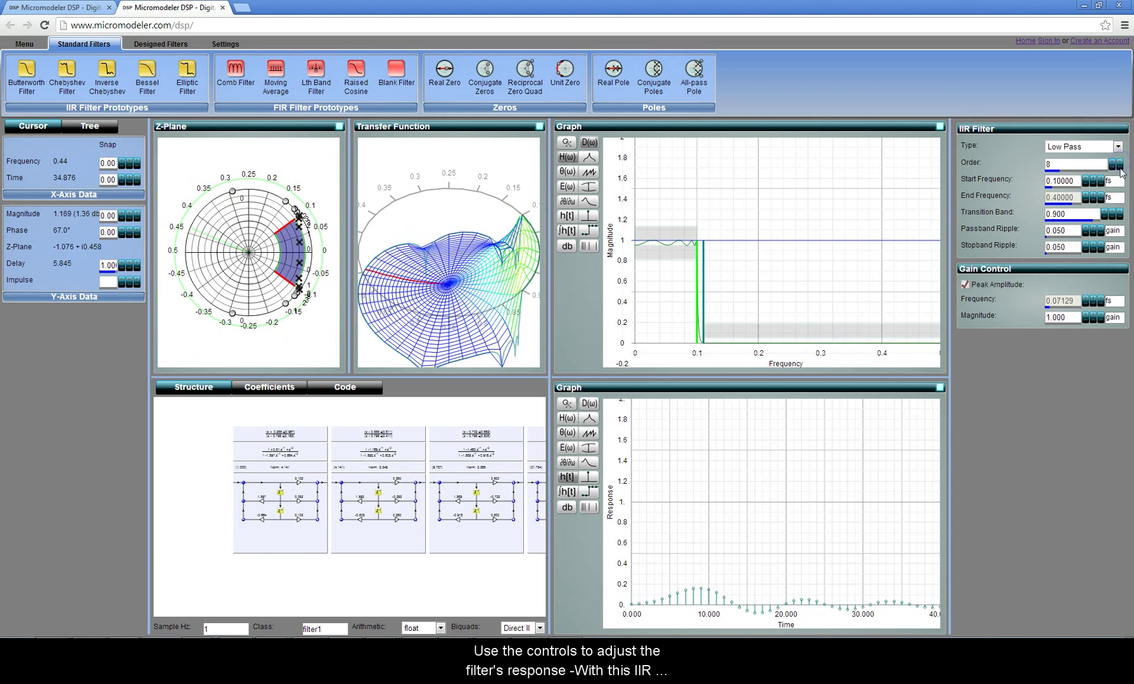
pyautogui.click(1111, 164)
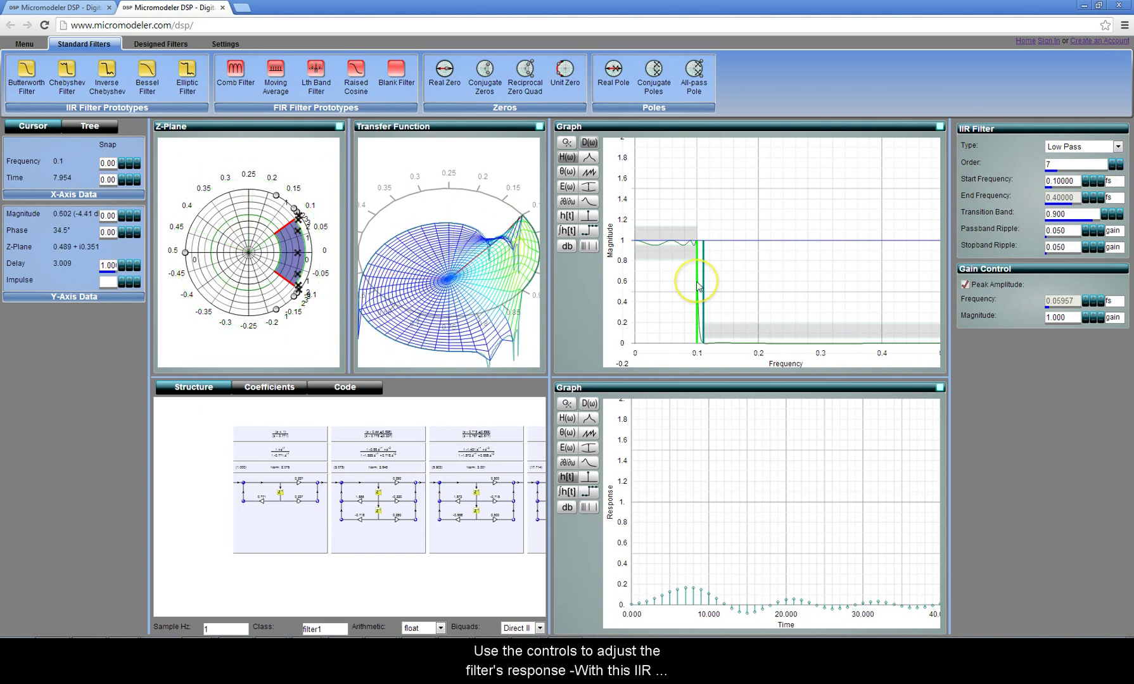
pyautogui.click(1119, 164)
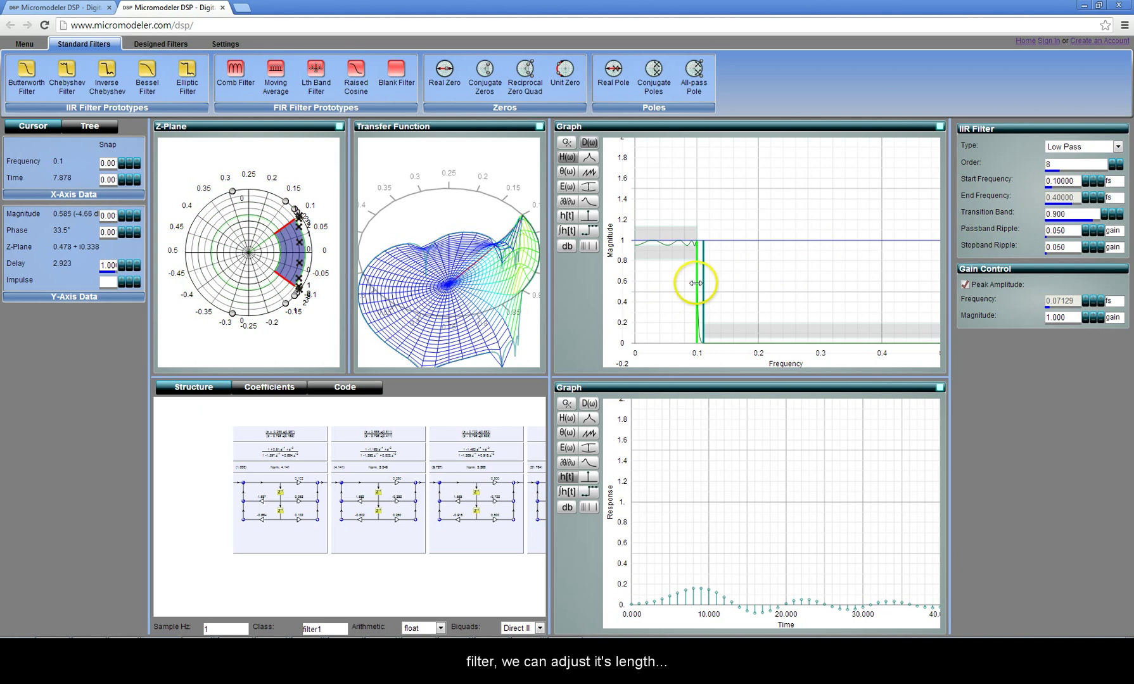
pyautogui.moveTo(697, 280); pyautogui.dragTo(751, 285)
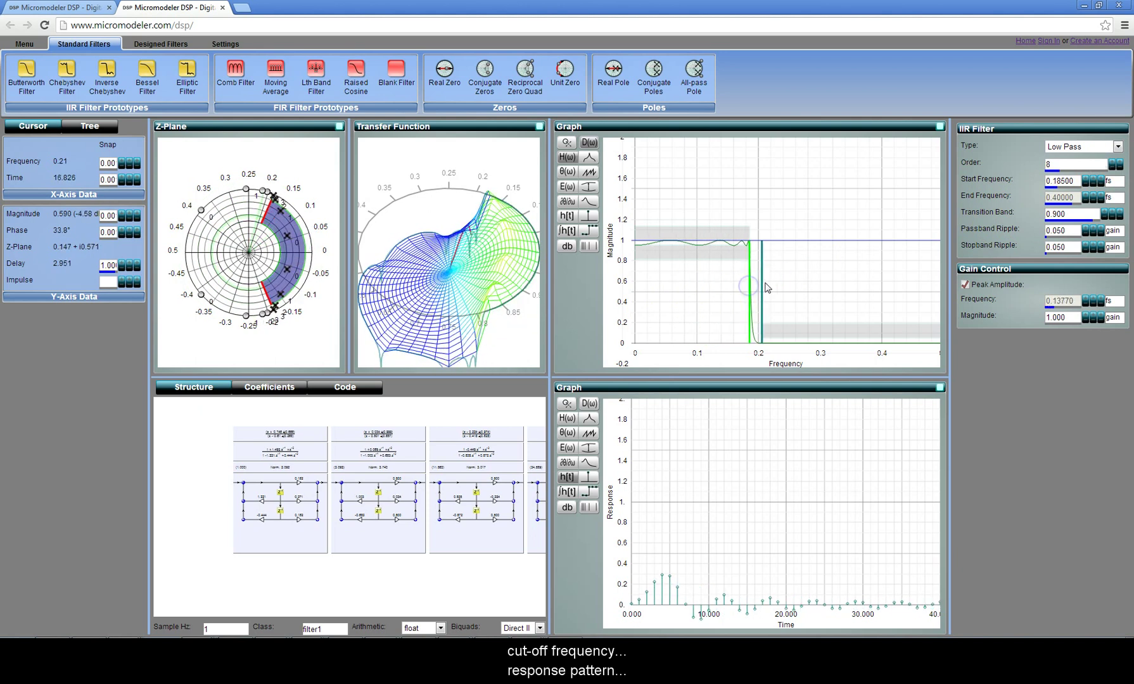
# Change the filter type to Band Pass and adjust the ripple to 0.077 in the passband and 0.039 in the stopband
pyautogui.click(1080, 146)
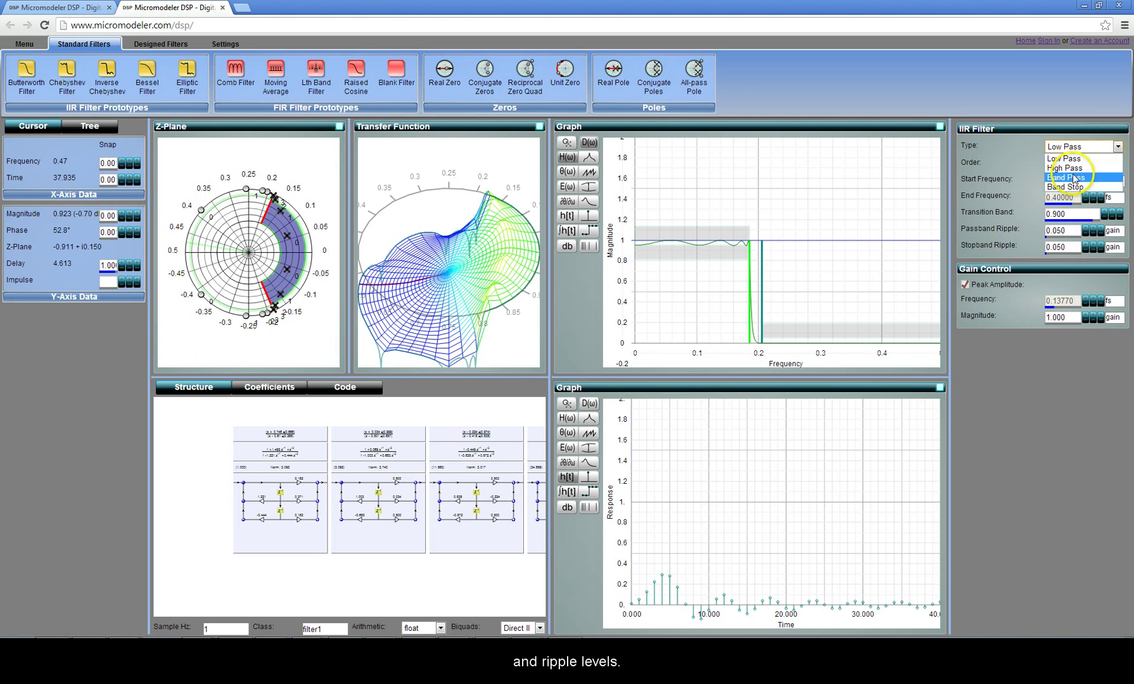
pyautogui.click(1073, 177)
pyautogui.moveTo(914, 288); pyautogui.dragTo(859, 249)
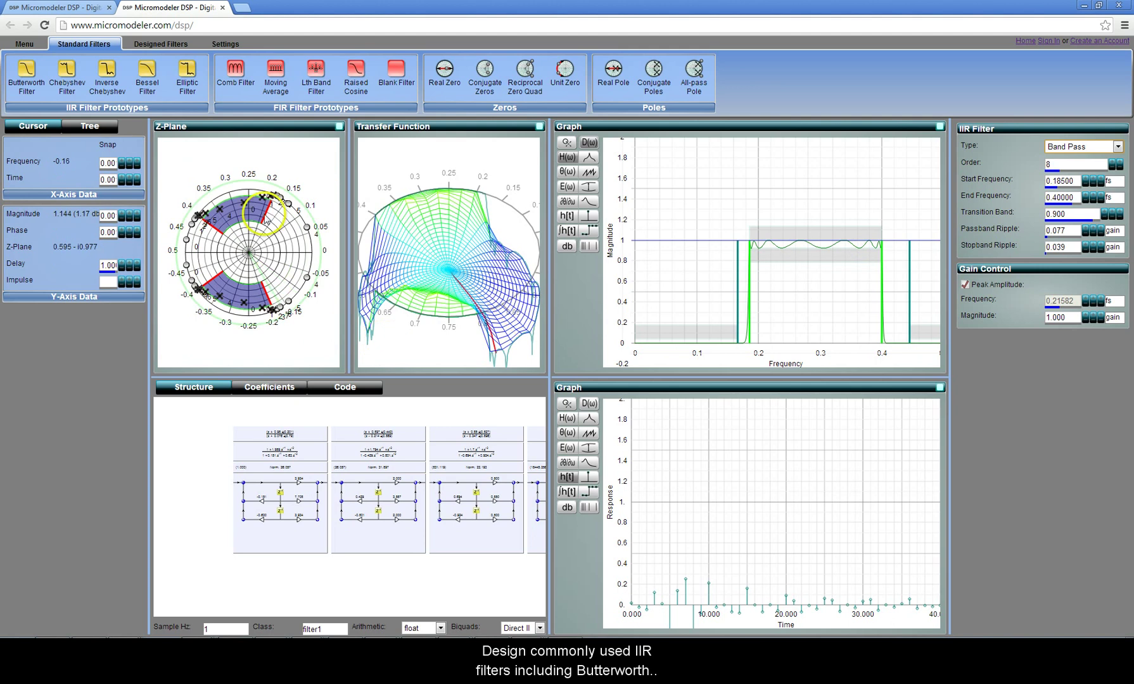
# Swap the design's filter prototype in turn to Butterworth, Chebyshev, Inverse Chebyshev, Bessel and finally Elliptic
pyautogui.moveTo(24, 74)
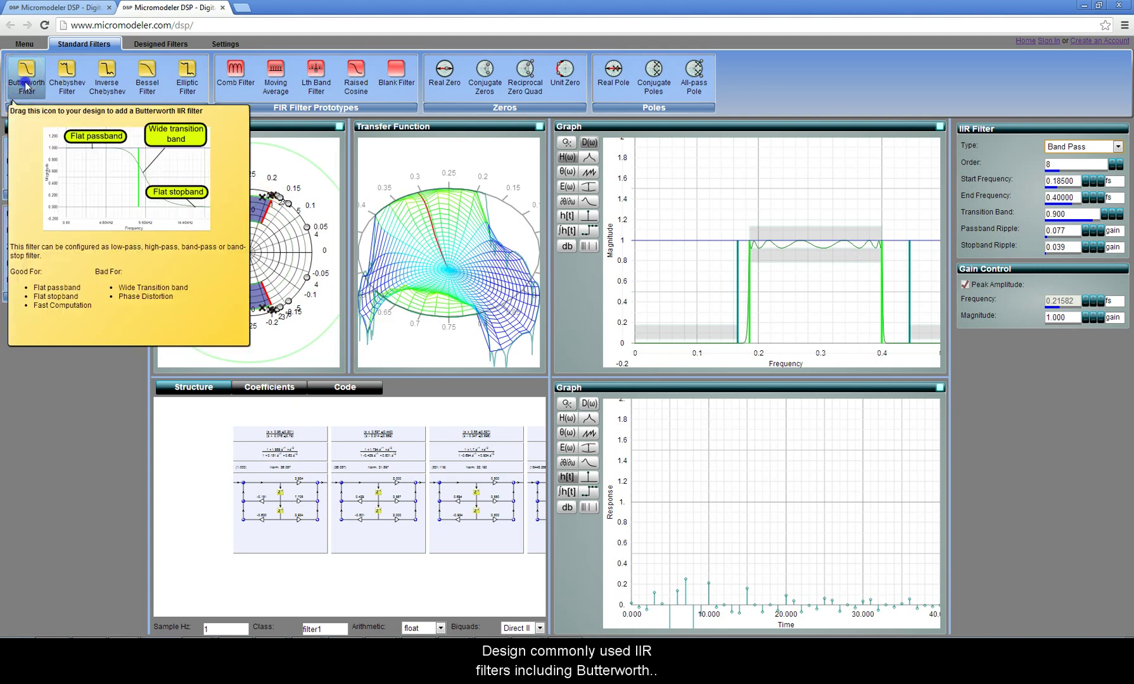
pyautogui.click(26, 85)
pyautogui.click(71, 79)
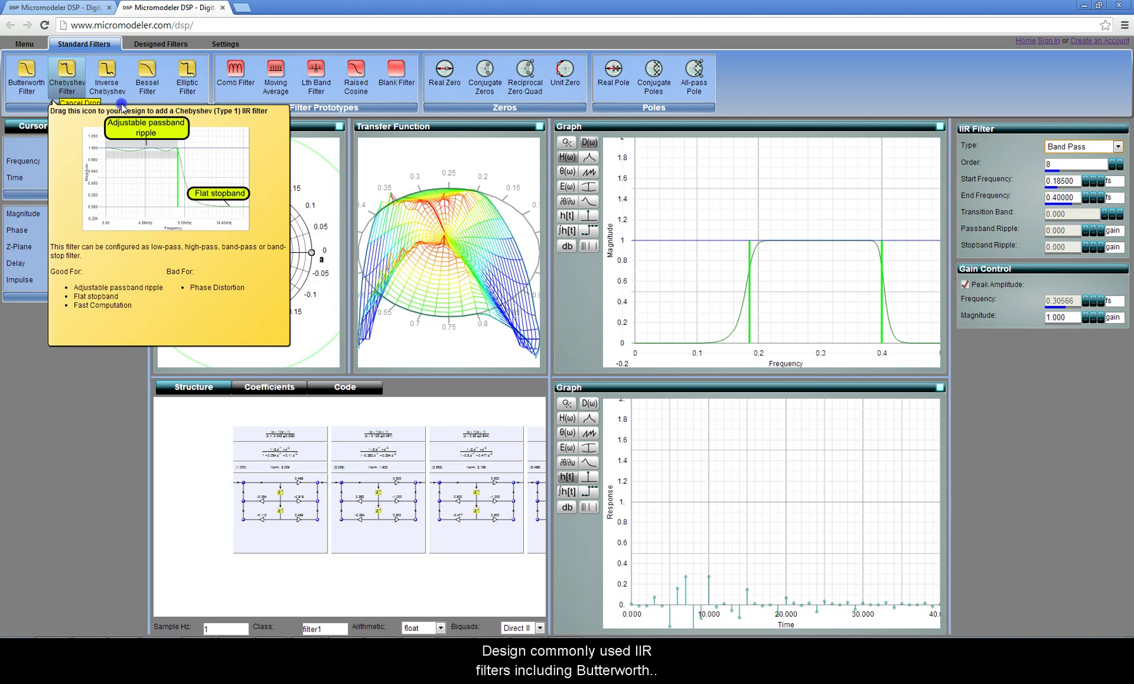
pyautogui.click(109, 76)
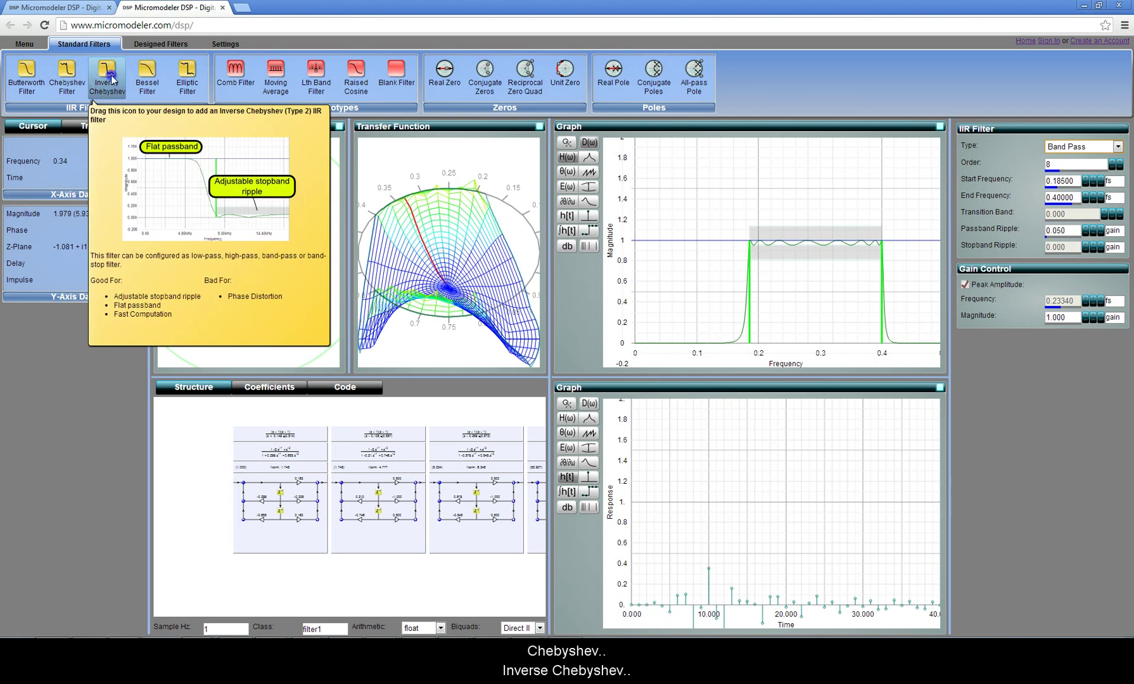
pyautogui.click(152, 81)
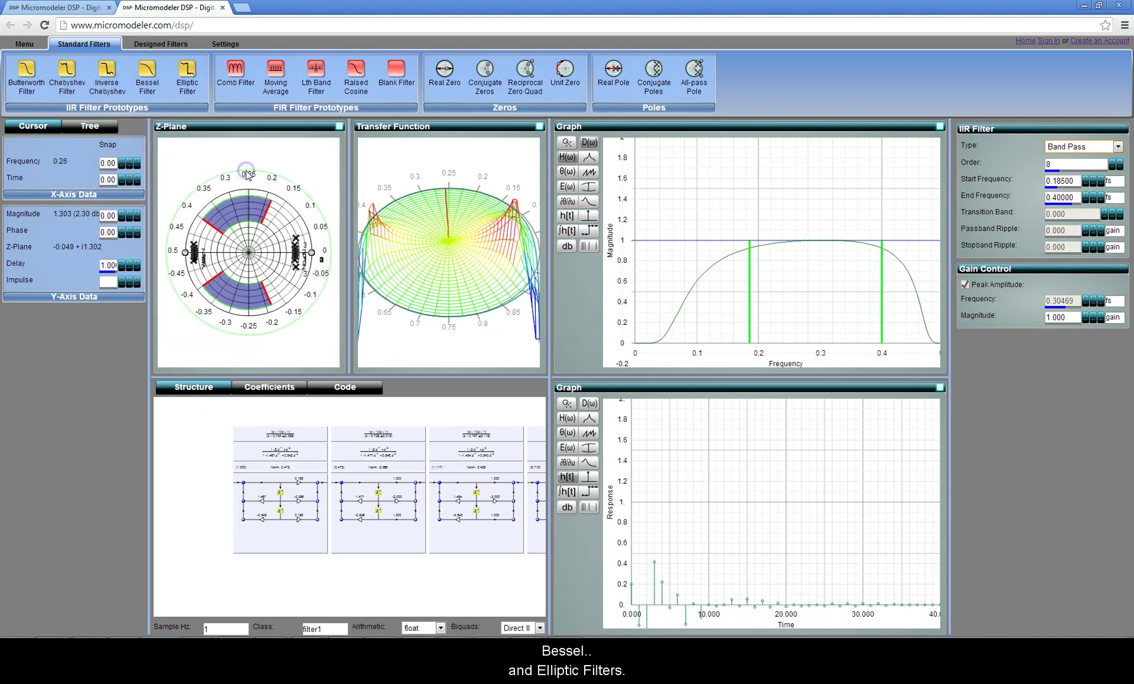
pyautogui.click(187, 75)
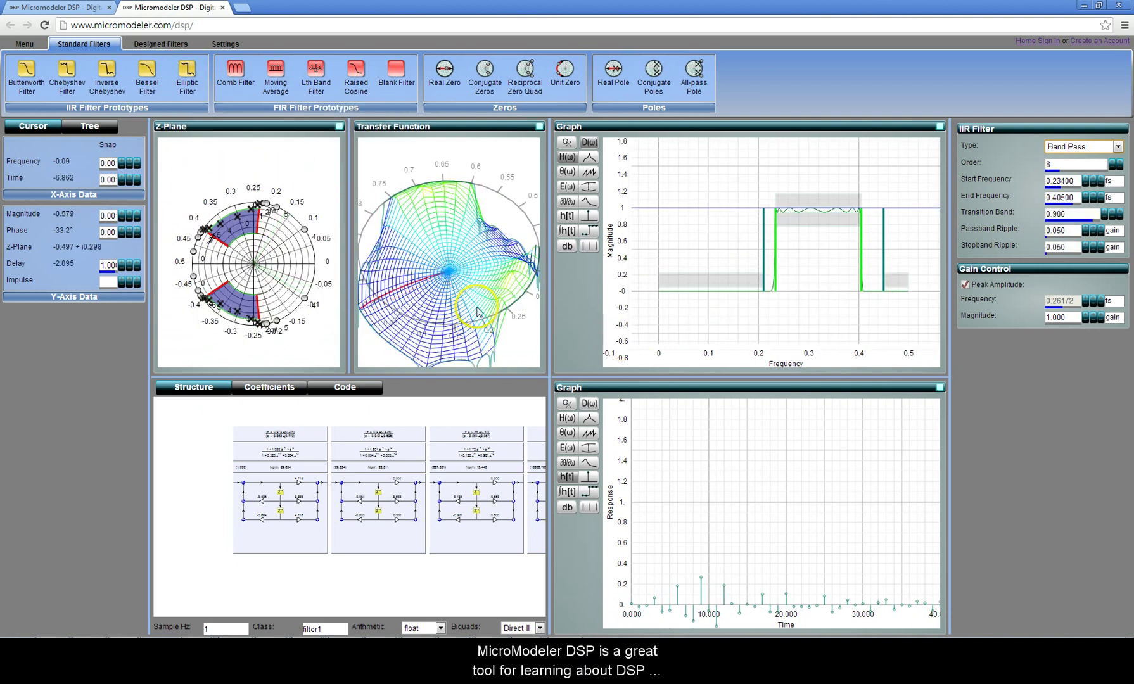
# Move a conjugate pole in the z-plane passband region to frequency 0.35 and magnitude 0.766, and set the filter order to 9
pyautogui.moveTo(467, 293); pyautogui.dragTo(362, 284)
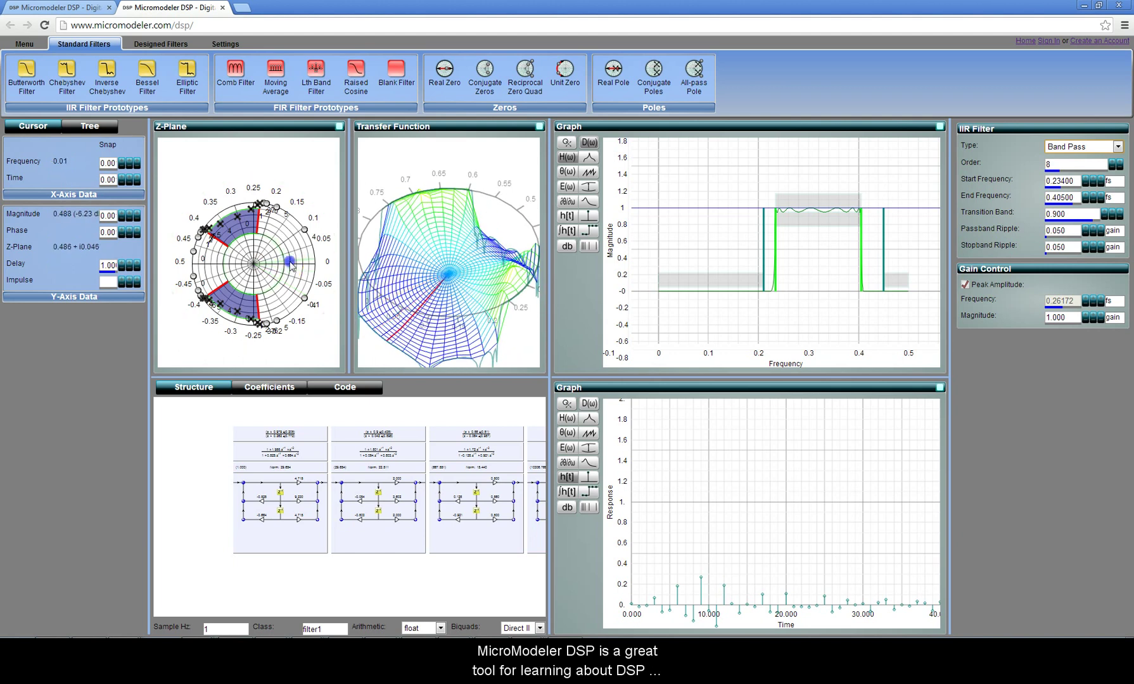
pyautogui.moveTo(290, 262); pyautogui.dragTo(304, 271)
pyautogui.scroll(3, 256, 235)
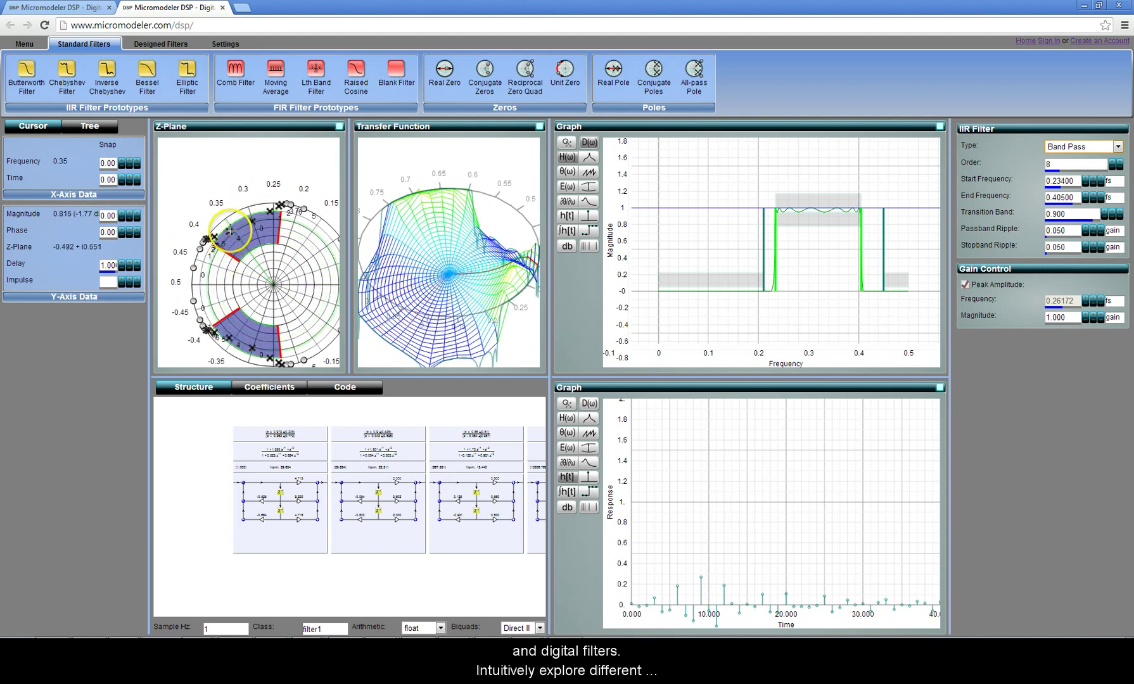
pyautogui.moveTo(231, 230)
pyautogui.mouseDown()
pyautogui.moveTo(257, 261)
pyautogui.moveTo(237, 235)
pyautogui.mouseUp()
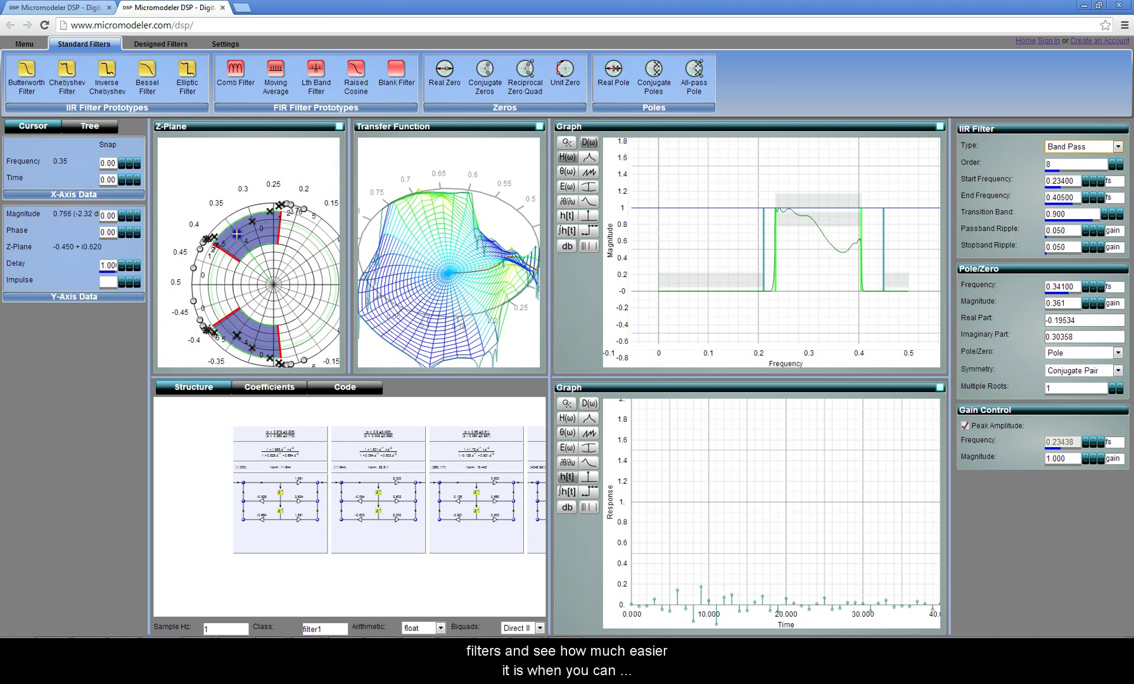
pyautogui.click(1119, 164)
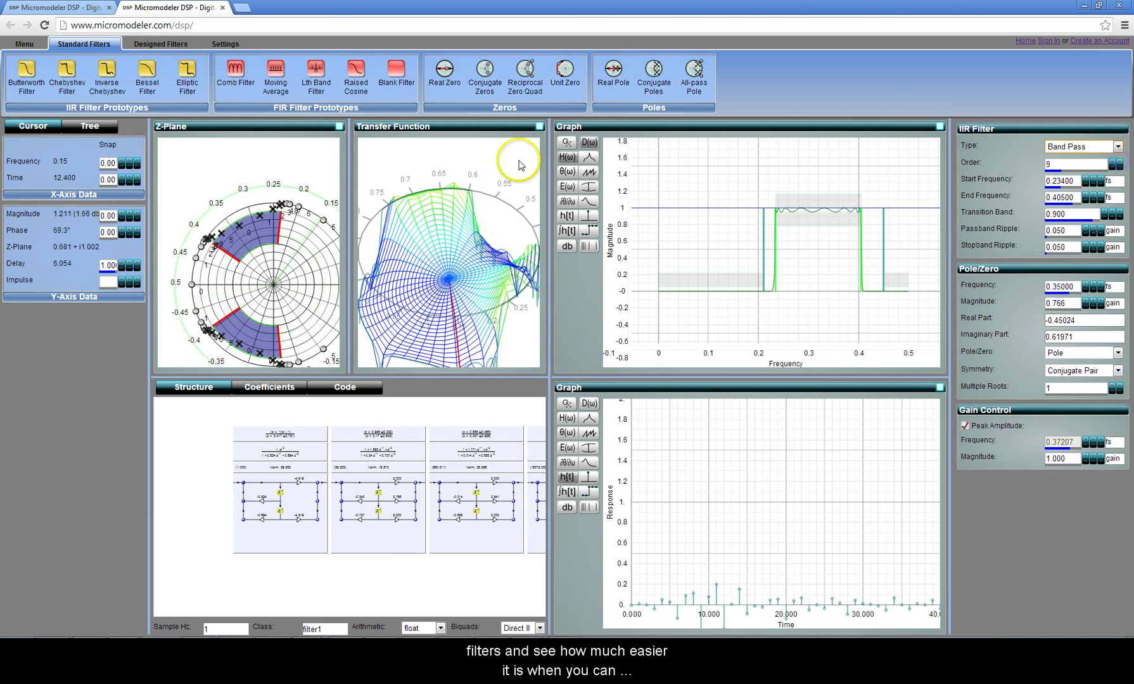
# Add an Equiripple filter designer to the design and shift its passband-edge control point slightly lower in frequency and magnitude
pyautogui.click(160, 43)
pyautogui.moveTo(74, 82)
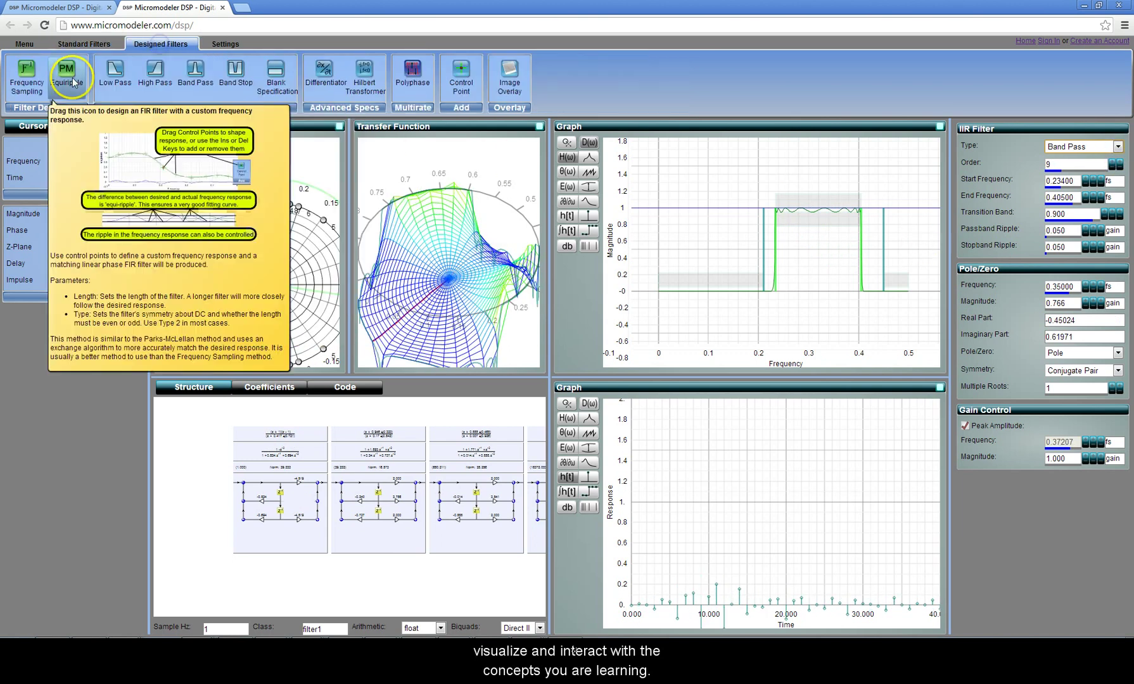
pyautogui.moveTo(74, 82); pyautogui.dragTo(221, 178)
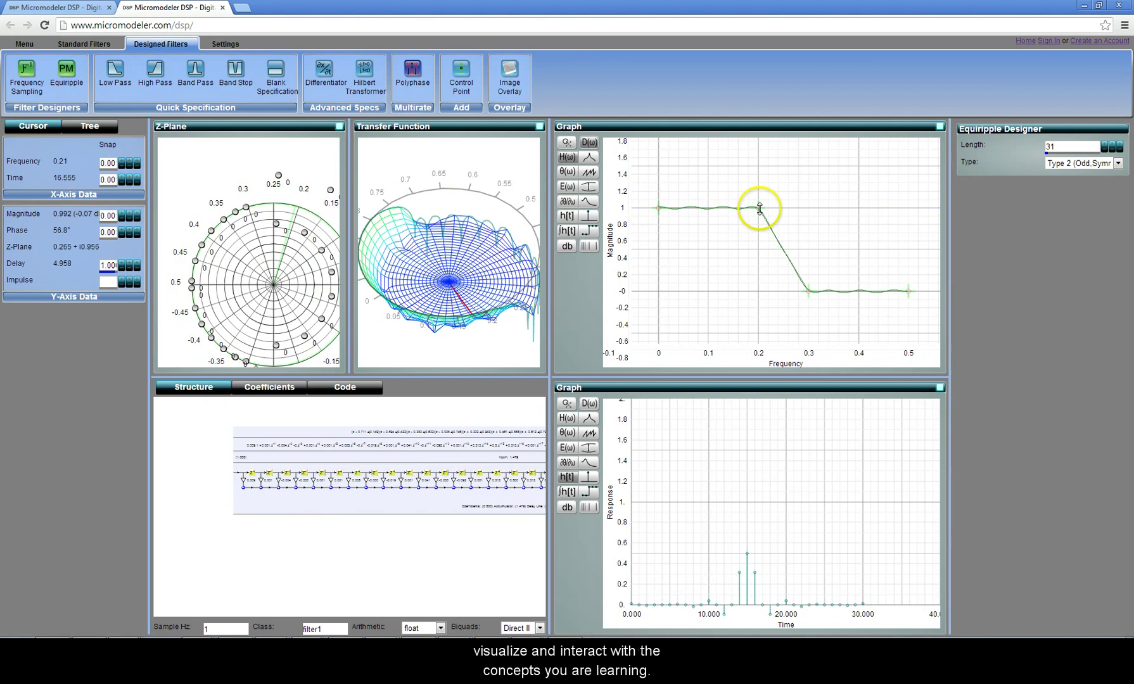
pyautogui.moveTo(759, 208); pyautogui.dragTo(748, 219)
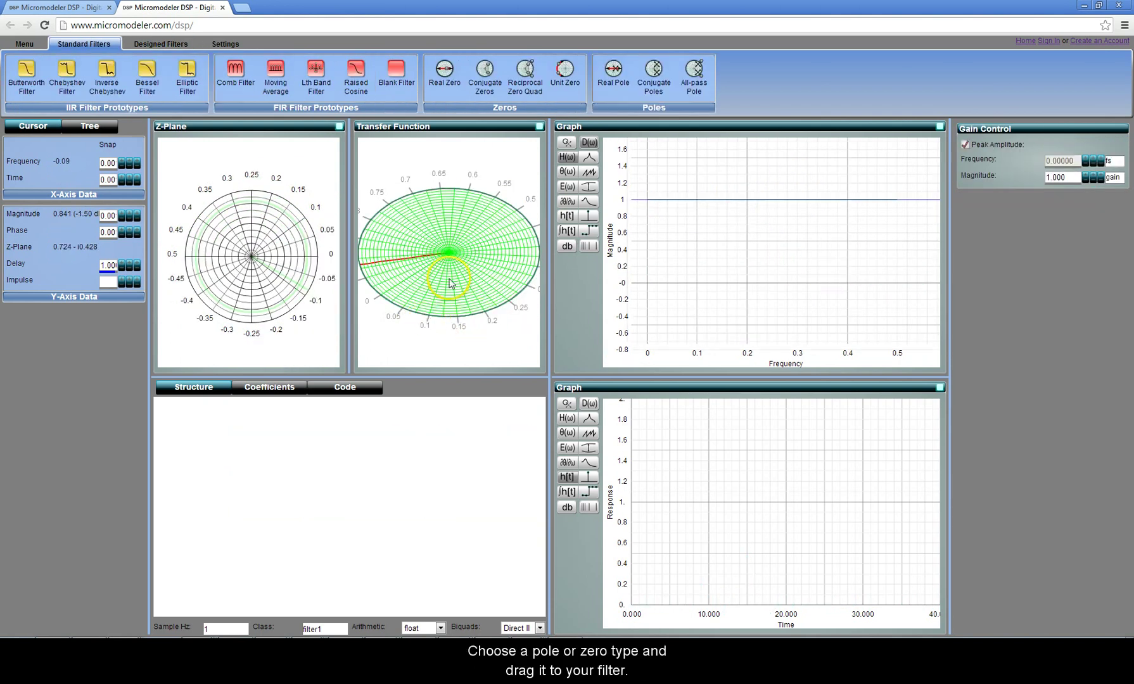
# Place a reciprocal zero quad in the empty z-plane and a conjugate pole pair at about frequency 0.254 and magnitude 0.69
pyautogui.moveTo(525, 82); pyautogui.dragTo(281, 220)
pyautogui.moveTo(653, 70); pyautogui.dragTo(251, 210)
pyautogui.moveTo(487, 310); pyautogui.dragTo(464, 296)
pyautogui.moveTo(787, 273); pyautogui.dragTo(792, 286)
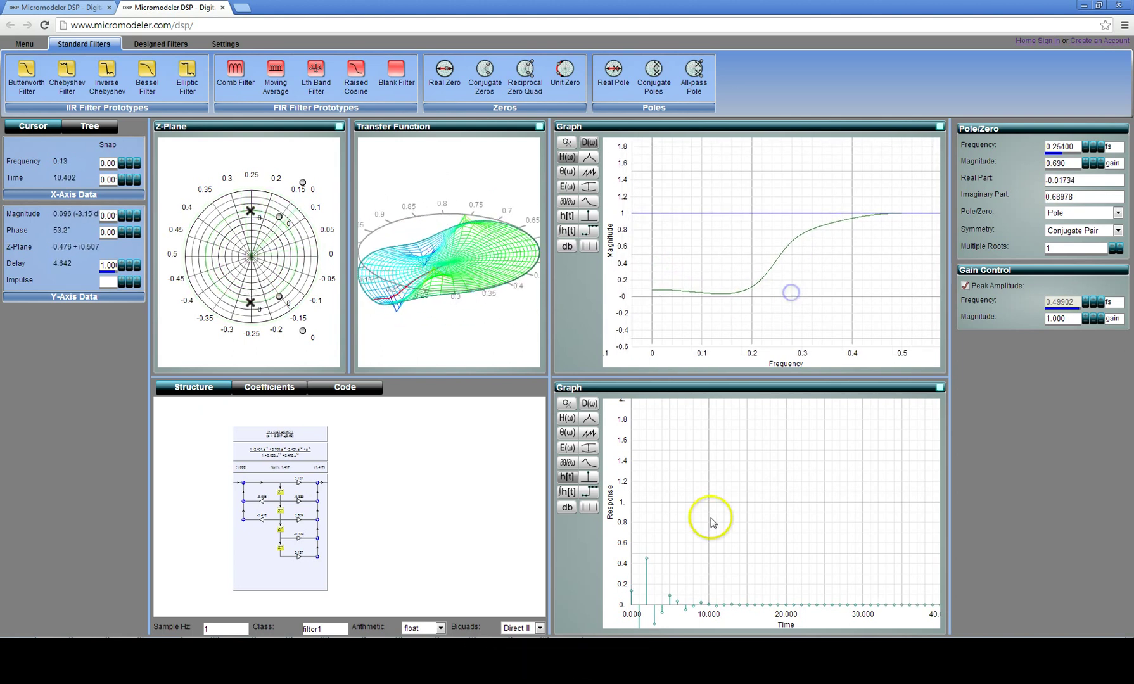
pyautogui.moveTo(709, 518); pyautogui.dragTo(722, 497)
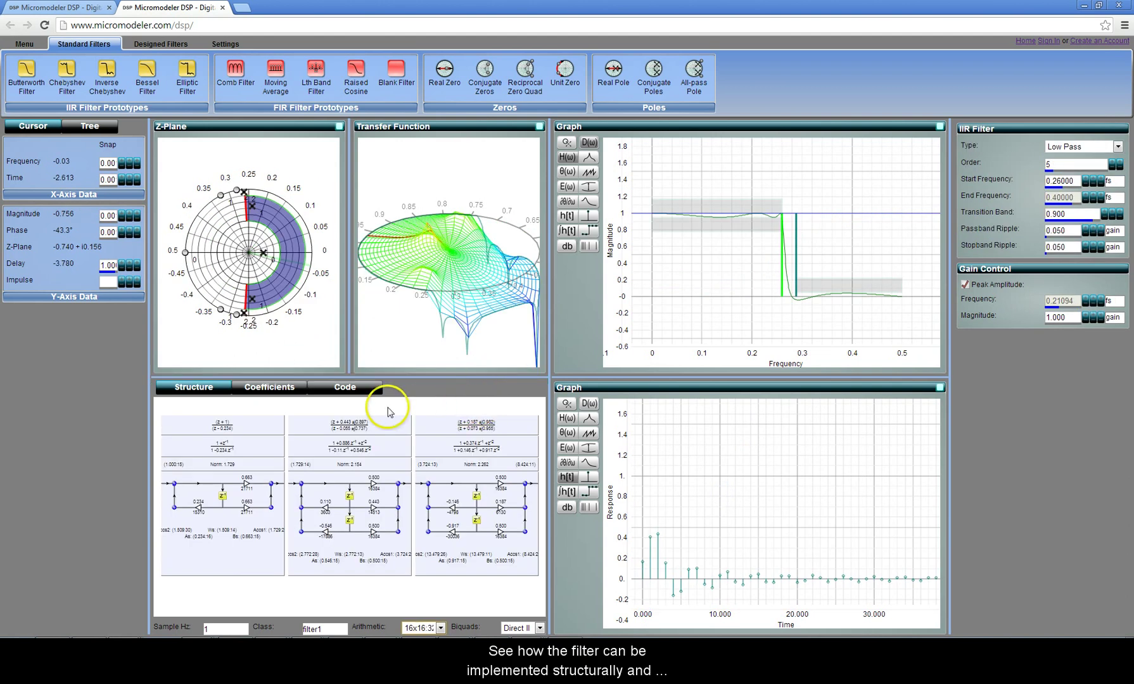
pyautogui.click(378, 425)
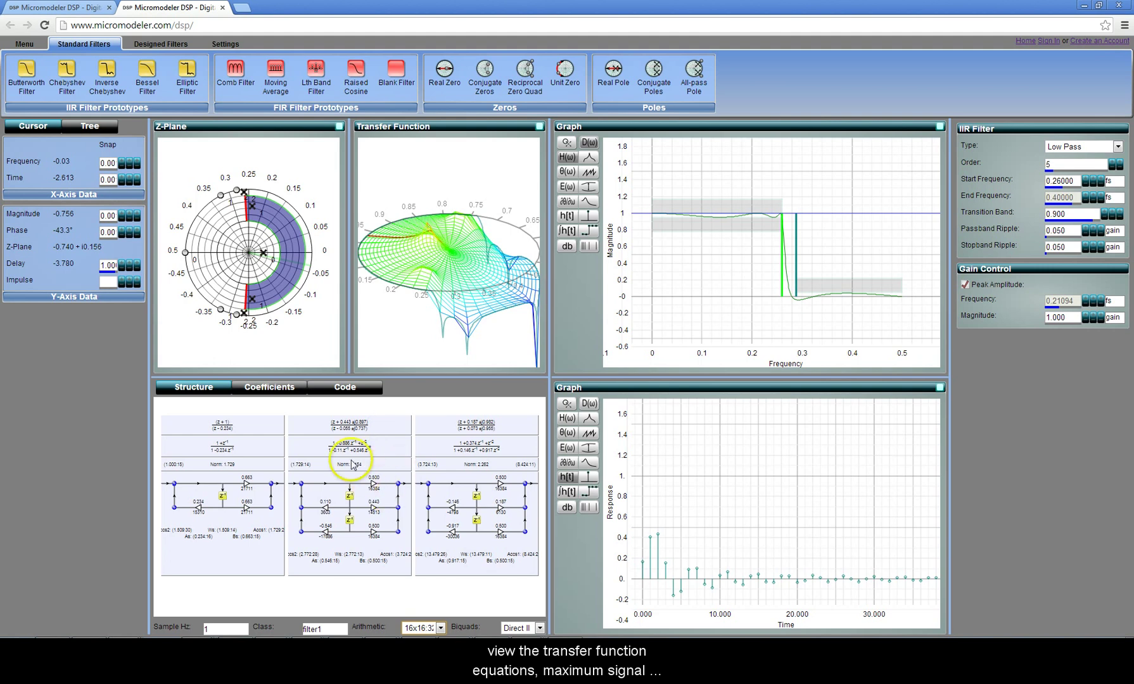
pyautogui.click(425, 464)
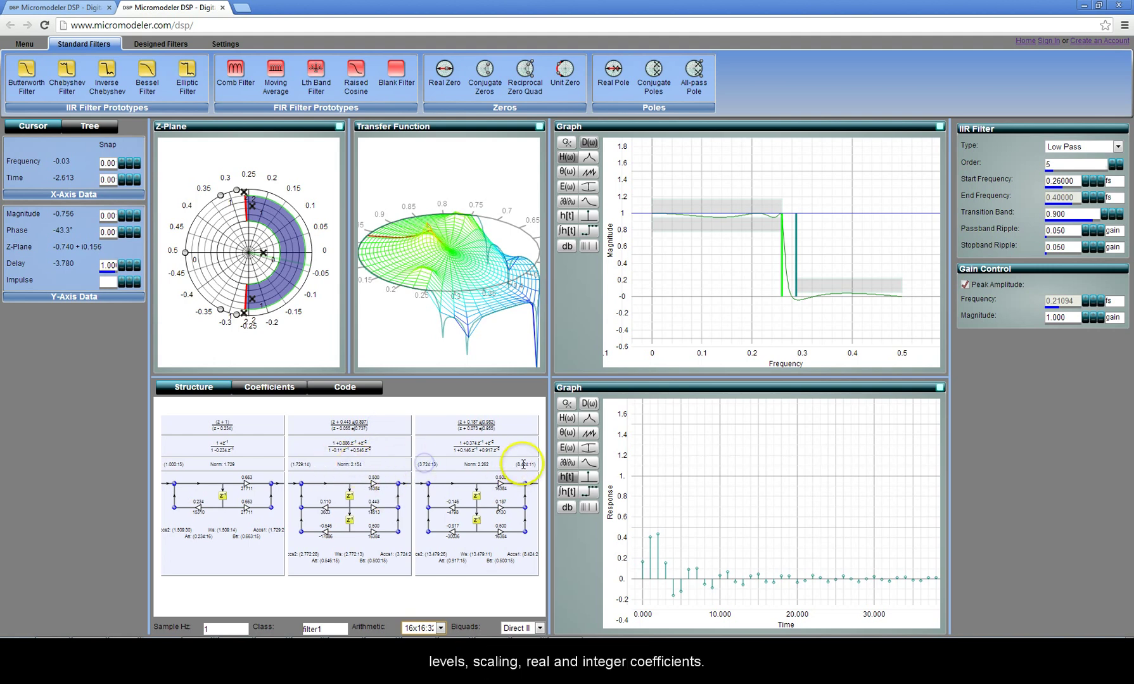
pyautogui.click(502, 525)
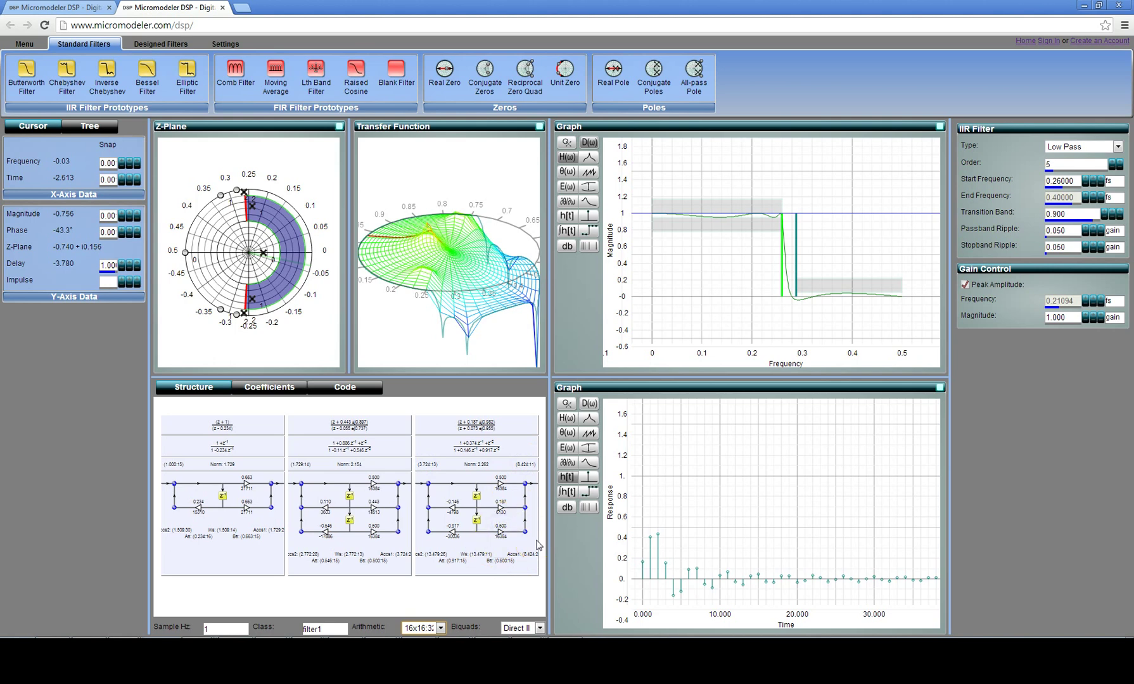
# Copy the unquantized coefficients listed for the entire filter
pyautogui.click(280, 387)
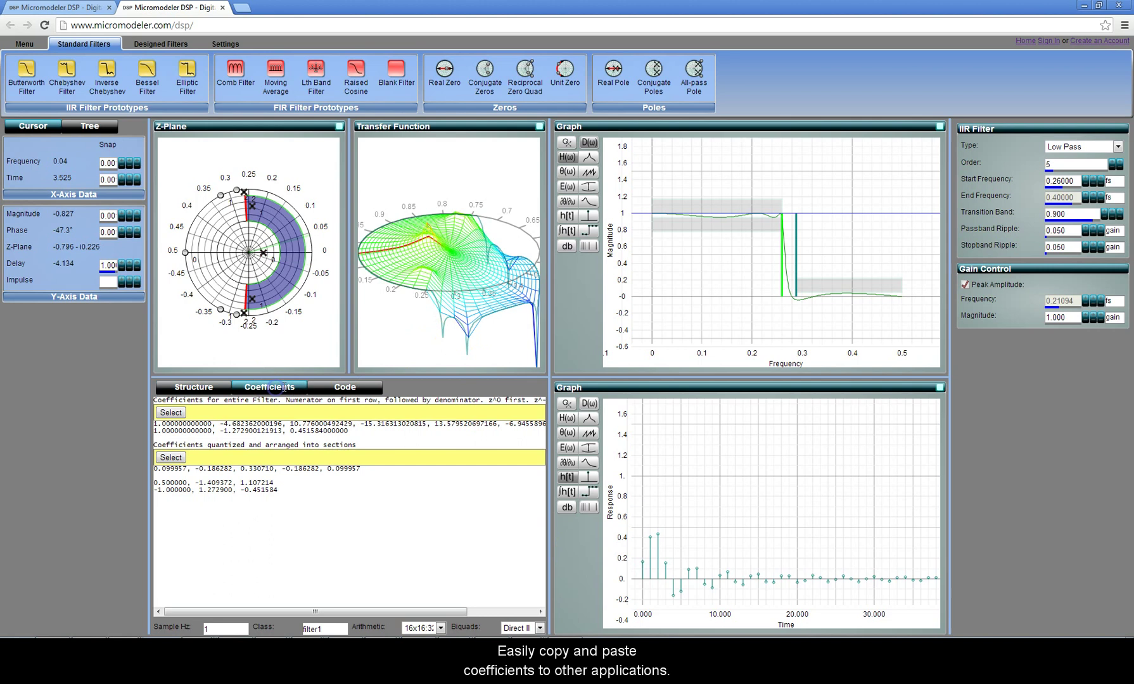
pyautogui.click(173, 413)
pyautogui.rightClick(231, 430)
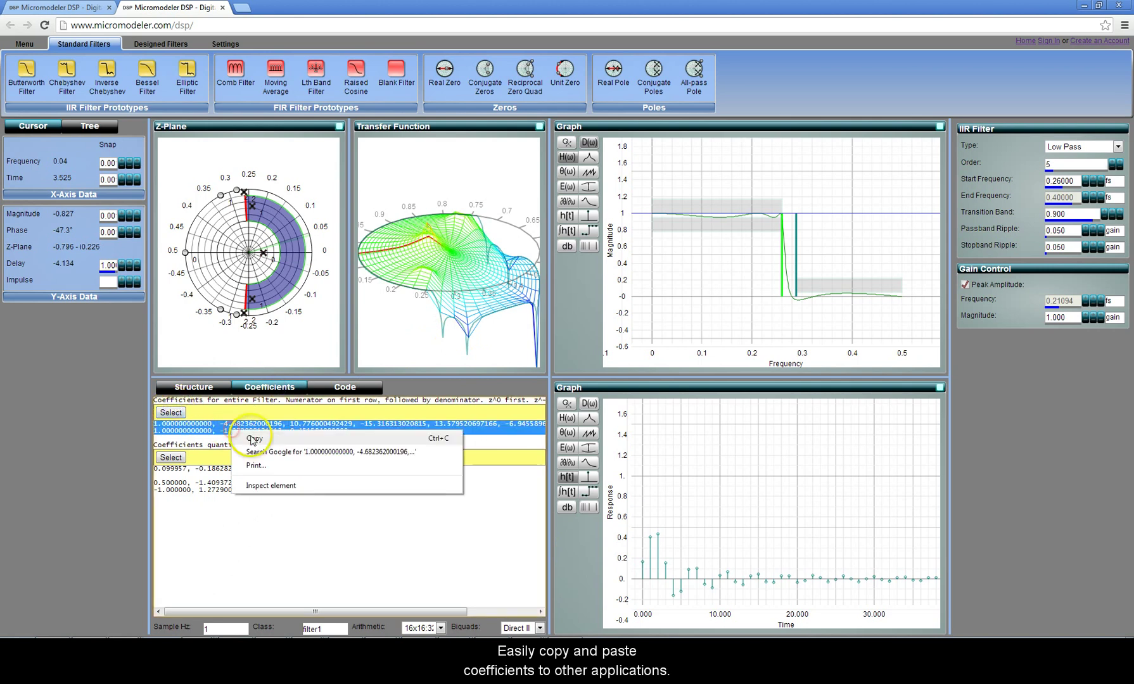
pyautogui.click(257, 438)
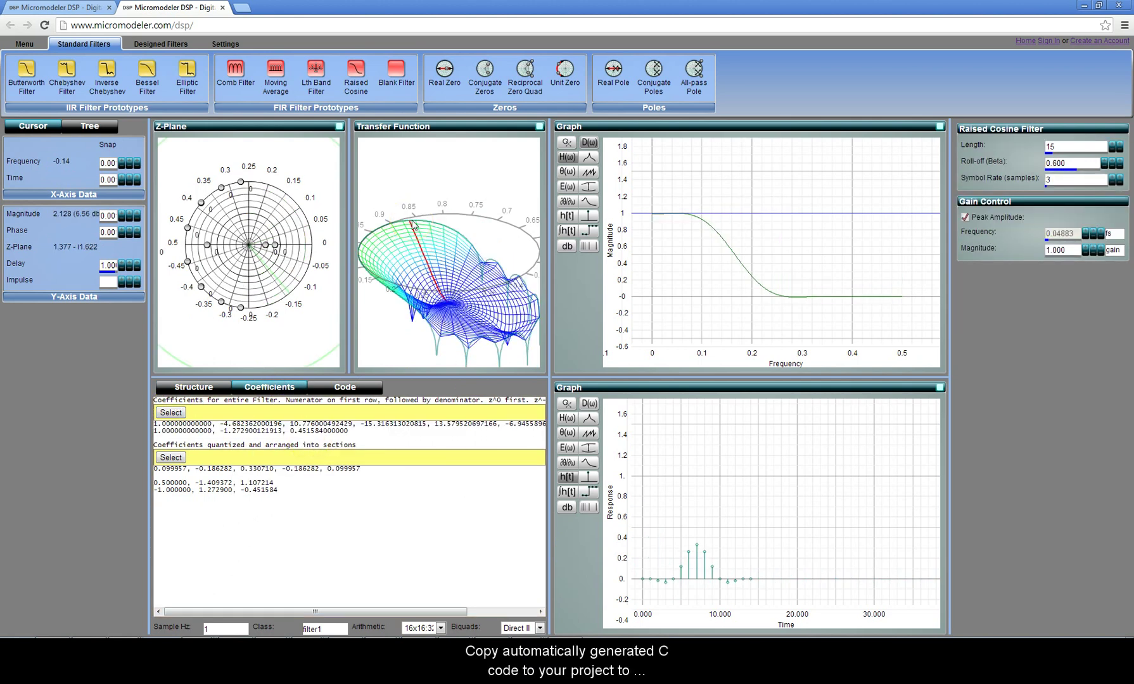
# Copy the generated C source file filter1.c for the raised cosine filter
pyautogui.click(345, 387)
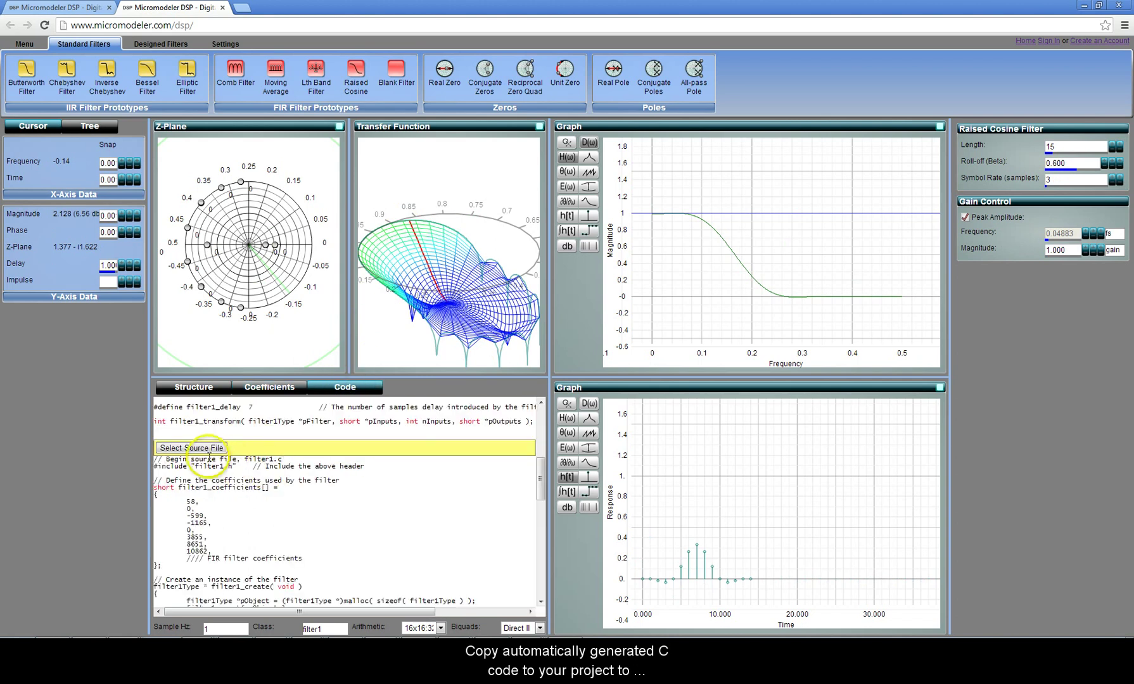
pyautogui.click(213, 452)
pyautogui.rightClick(289, 475)
pyautogui.click(326, 489)
# Switch to MPLAB X IDE, replace everything in main.c with the copied filter source, and look through the code from its beginning
pyautogui.hotkey('alt', 'Tab')
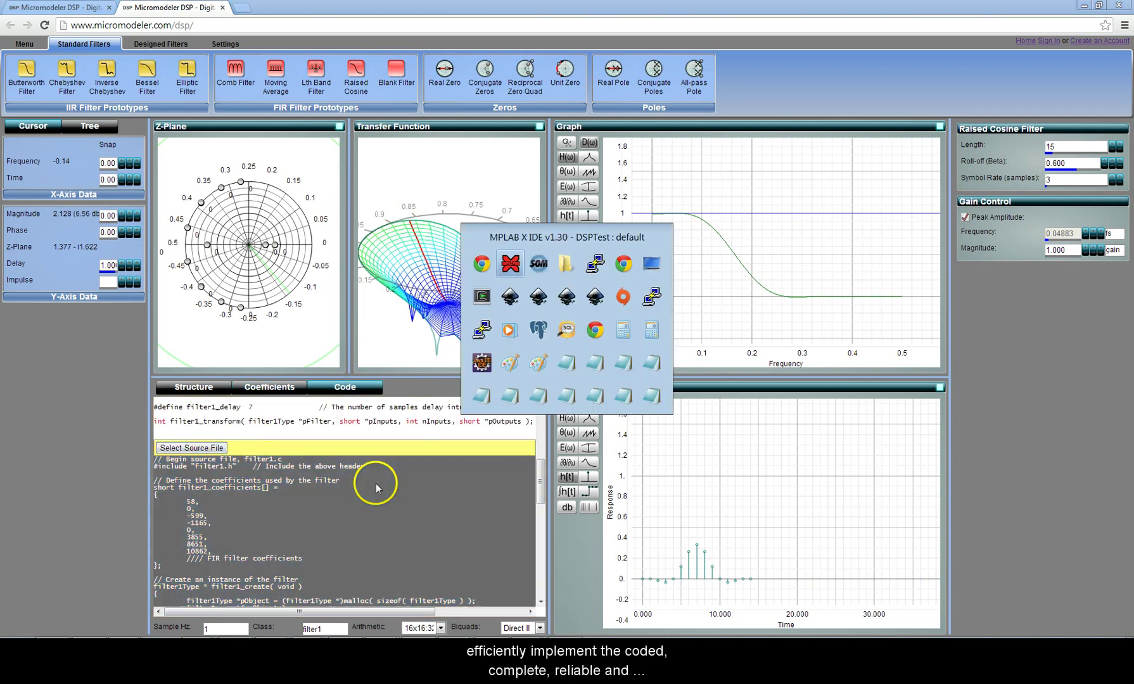
pyautogui.click(426, 286)
pyautogui.hotkey('ctrl', 'a')
pyautogui.hotkey('ctrl', 'v')
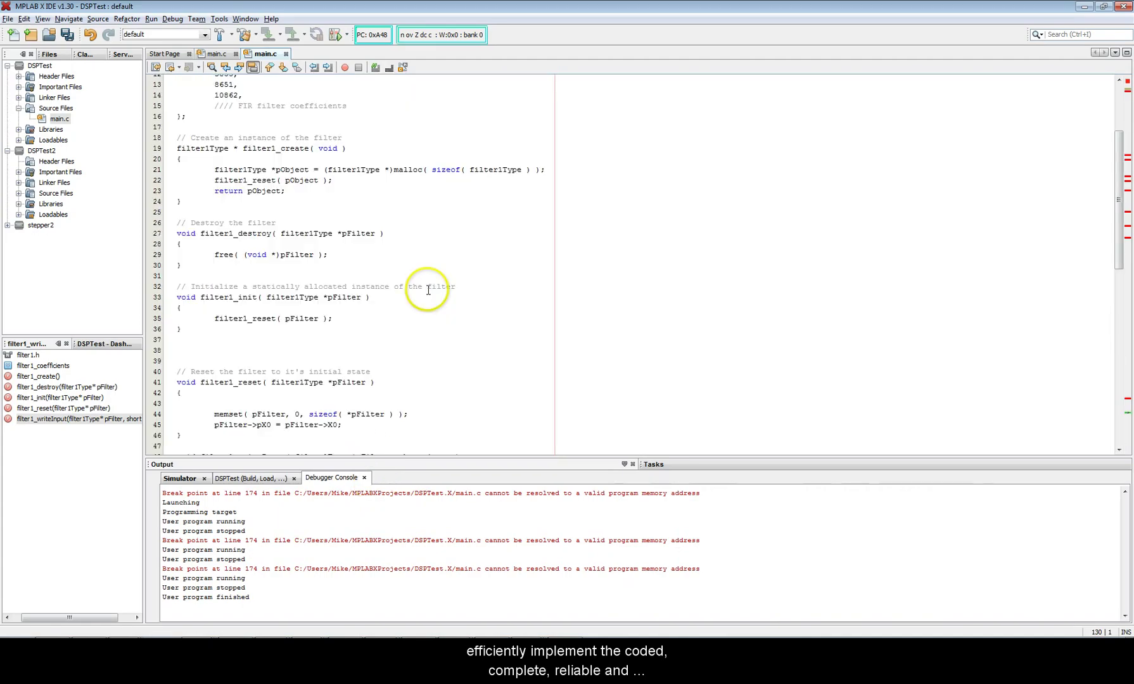
pyautogui.hotkey('ctrl', 'Home')
pyautogui.press('Down')
pyautogui.press('Down')
pyautogui.press('Down')
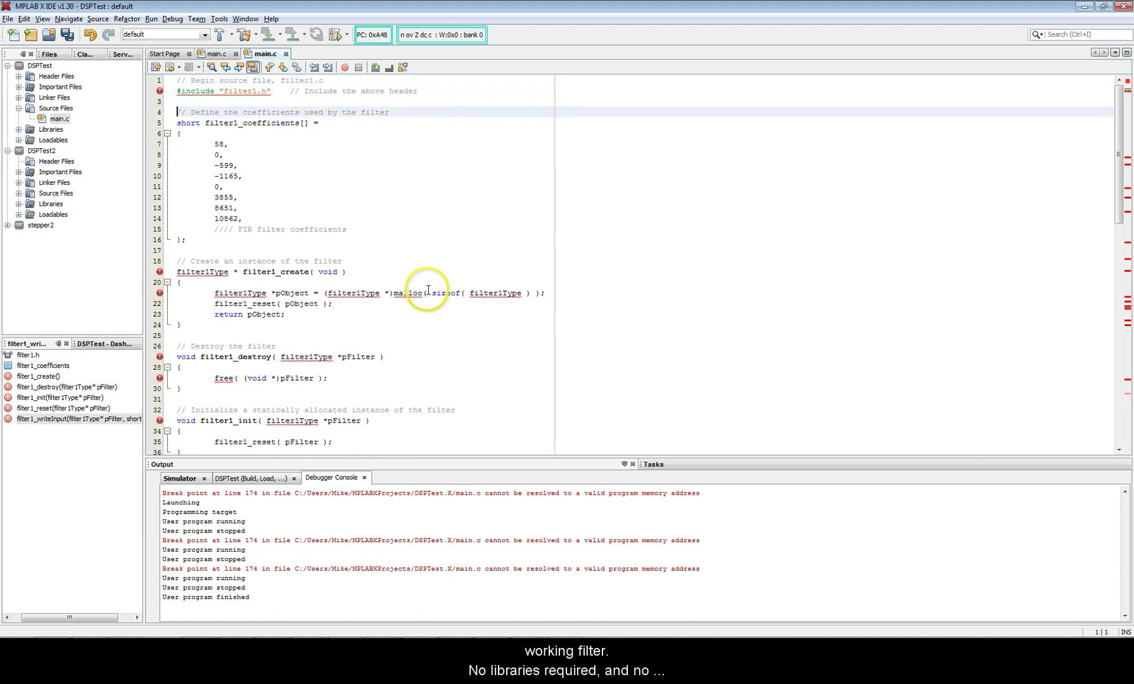
pyautogui.press('pagedown')
# Switch back to MicroModeler DSP, replace the design with a low-pass Chebyshev filter, and shift its start frequency to 0.231
pyautogui.hotkey('alt', 'Tab')
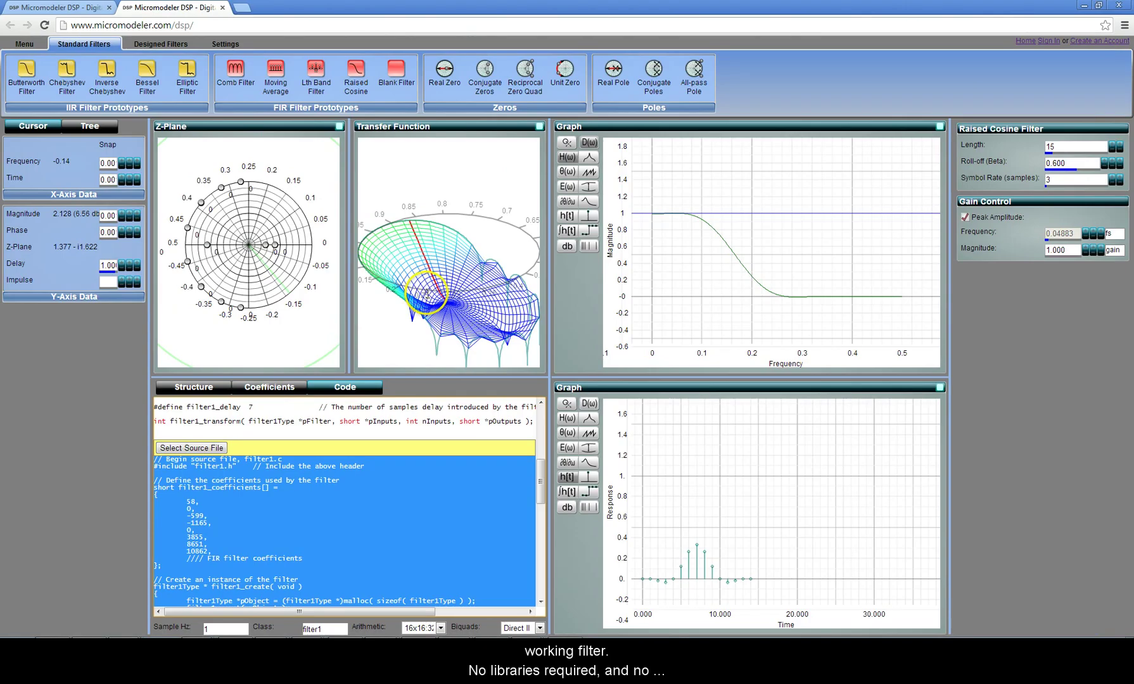
pyautogui.click(413, 424)
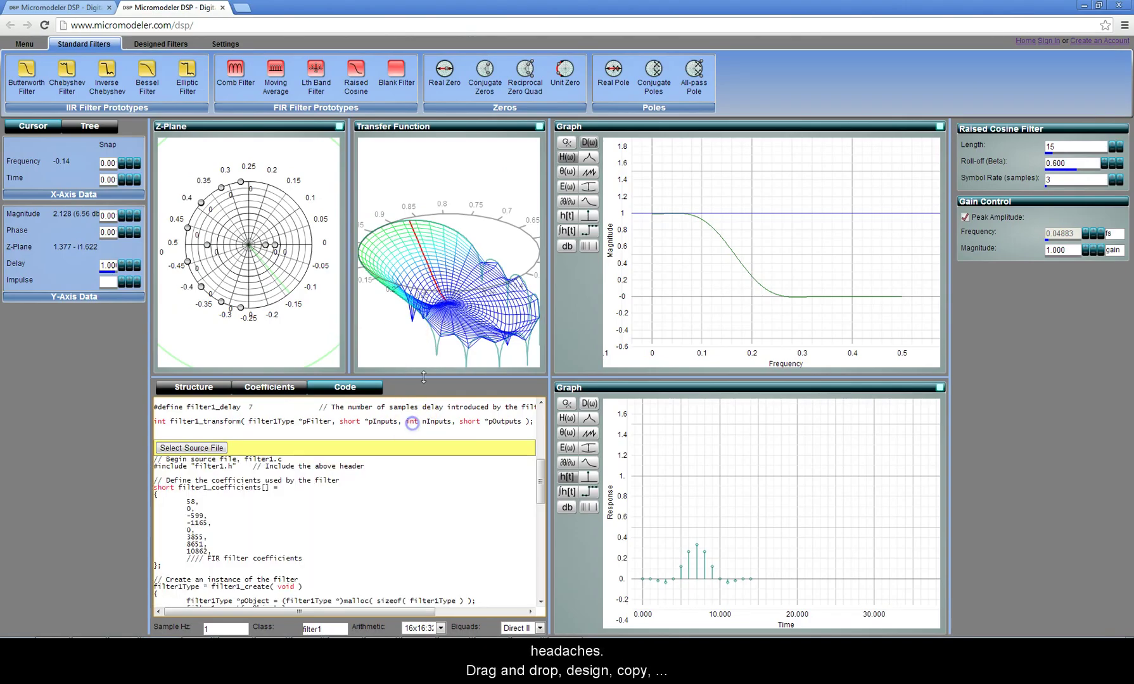
pyautogui.moveTo(66, 69); pyautogui.dragTo(242, 165)
pyautogui.moveTo(773, 234); pyautogui.dragTo(767, 232)
# Copy the generated C source file for the fifth-order Chebyshev low-pass filter
pyautogui.click(190, 440)
pyautogui.rightClick(297, 481)
pyautogui.click(361, 492)
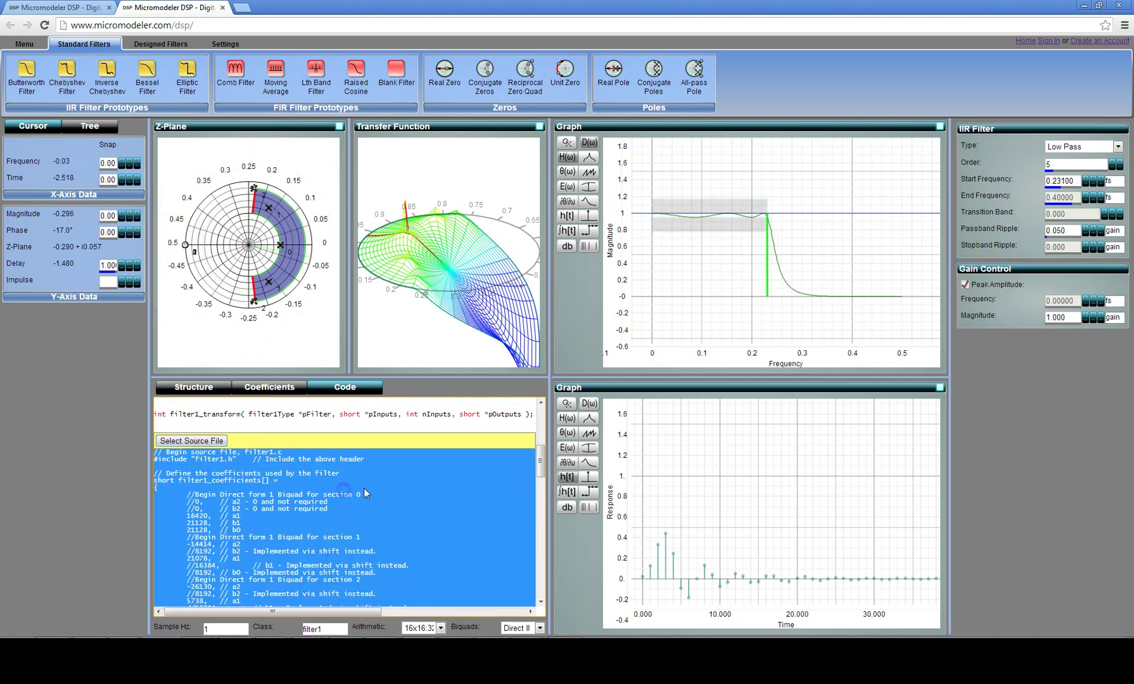
# Switch to MPLAB X IDE and overwrite the whole of main.c with the copied Chebyshev filter source
pyautogui.hotkey('alt', 'Tab')
pyautogui.click(395, 276)
pyautogui.hotkey('ctrl', 'a')
pyautogui.hotkey('ctrl', 'v')
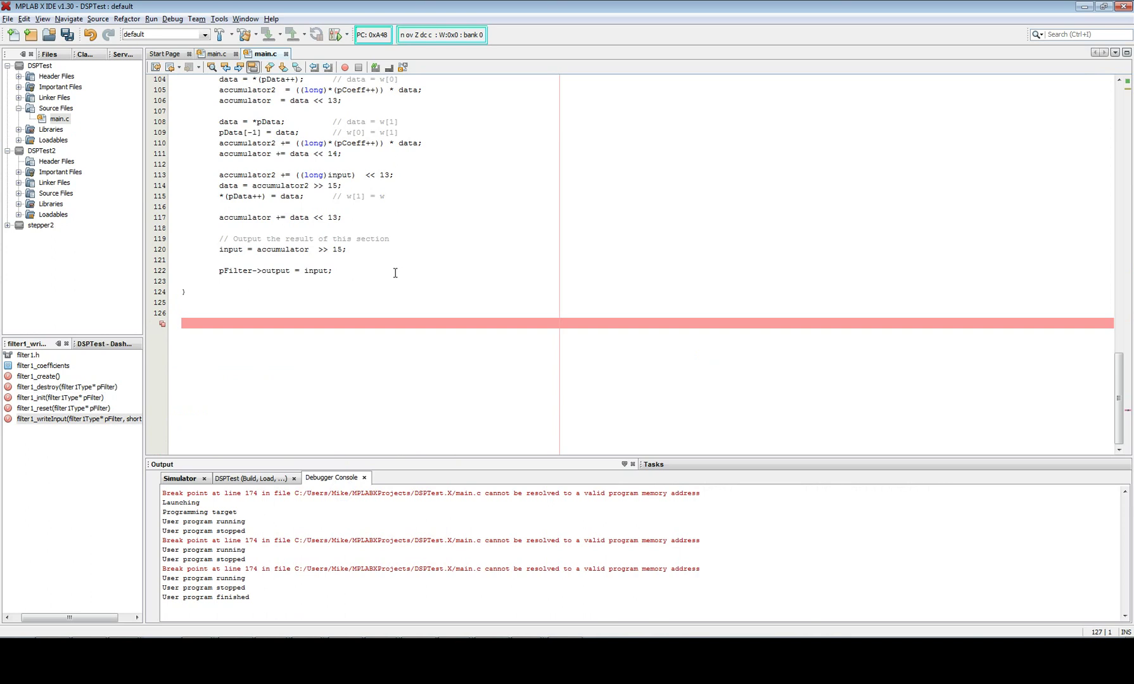
# Switch back to MicroModeler DSP, display the filter's structure diagram, and set the arithmetic to 16x16:40
pyautogui.hotkey('alt', 'Tab')
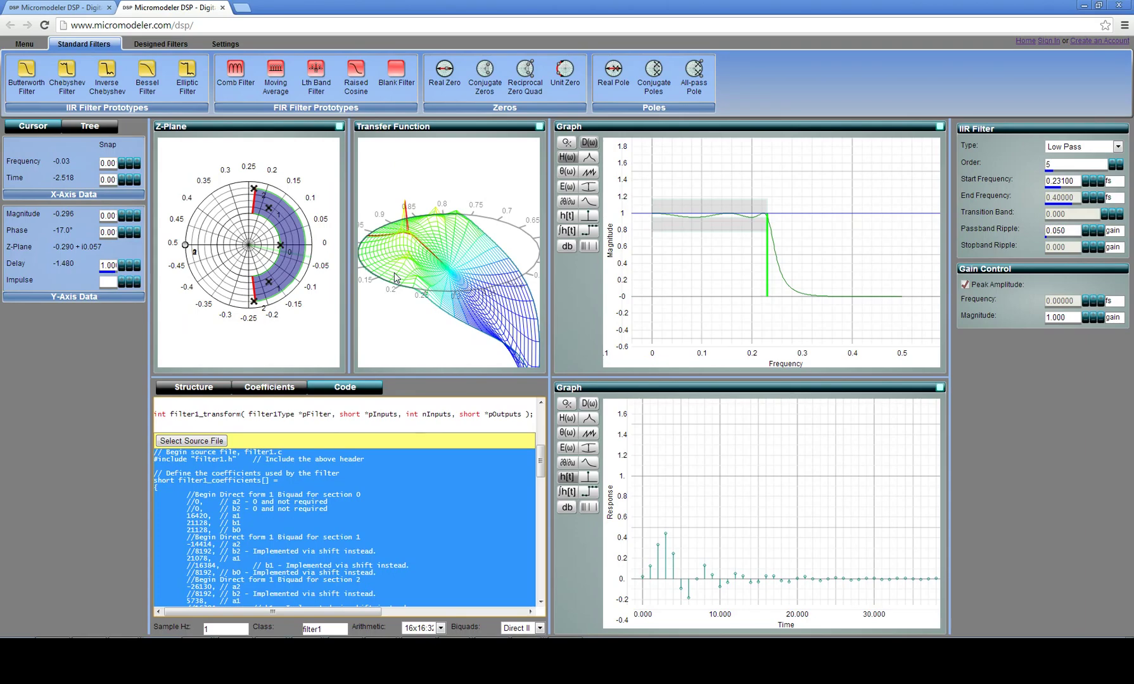
pyautogui.click(380, 324)
pyautogui.click(185, 386)
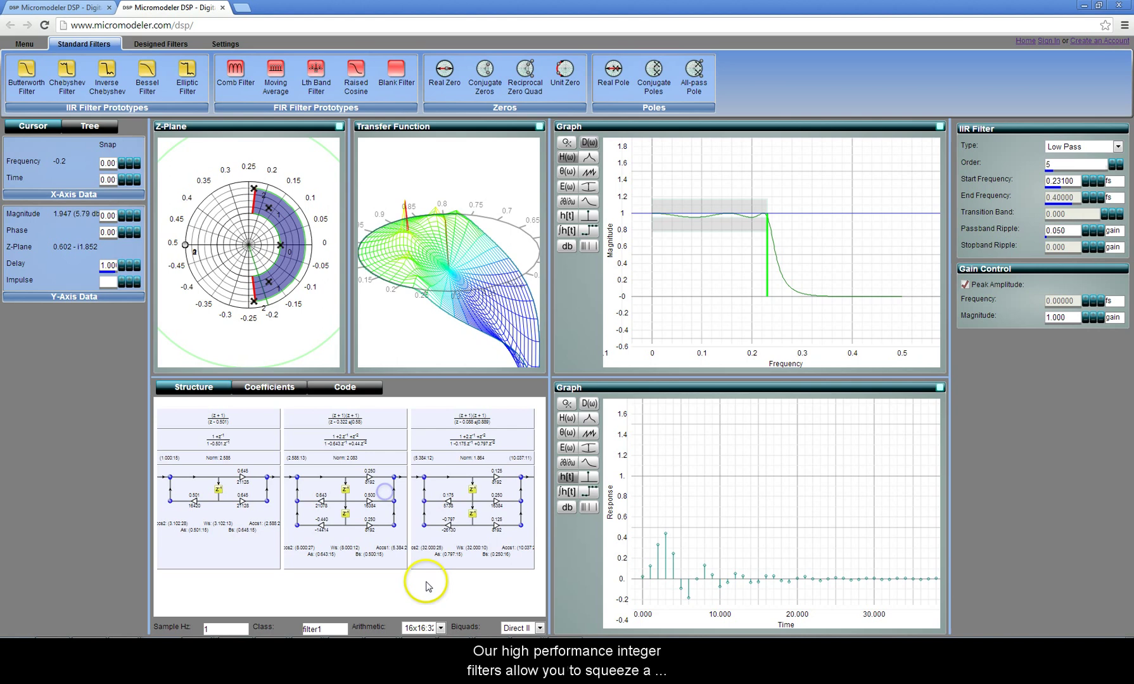
pyautogui.click(440, 627)
pyautogui.click(440, 578)
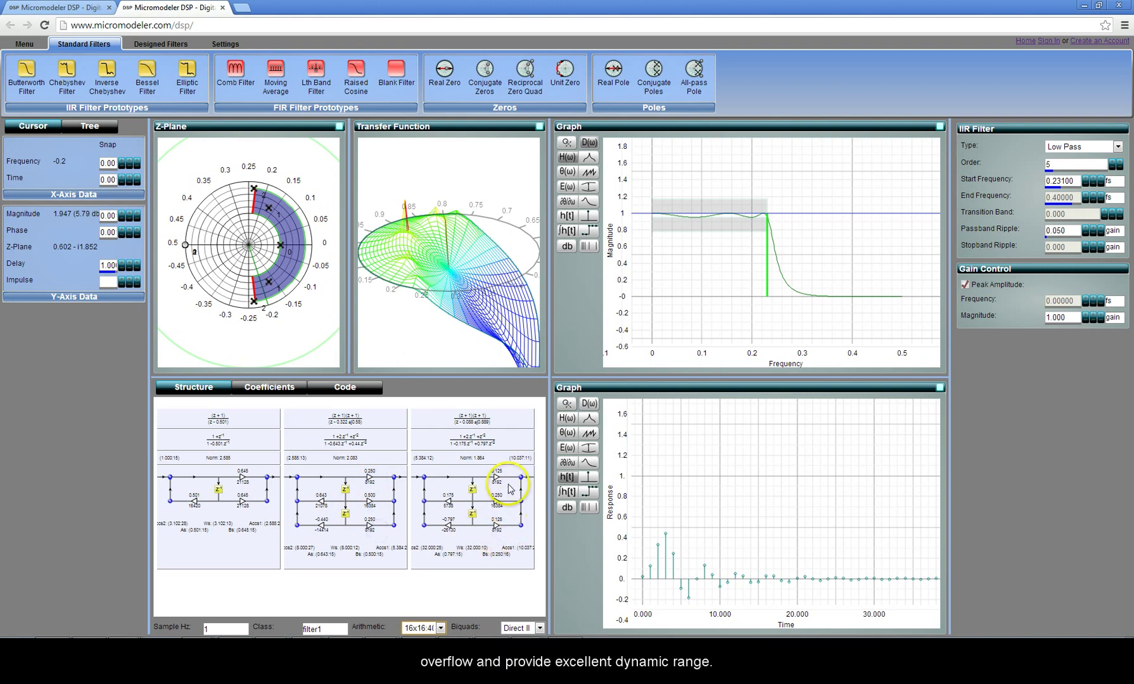
# Examine the biquad sections and the generated code for coefficients implemented as shifts, and return to the structure diagram
pyautogui.click(512, 457)
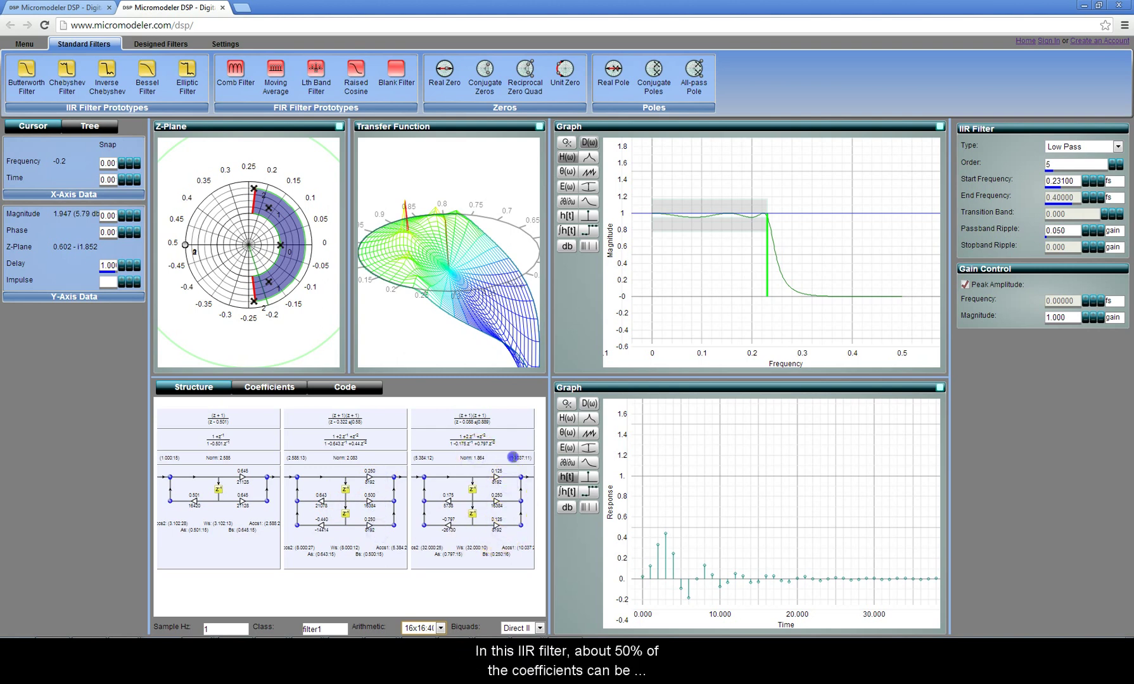
pyautogui.click(345, 386)
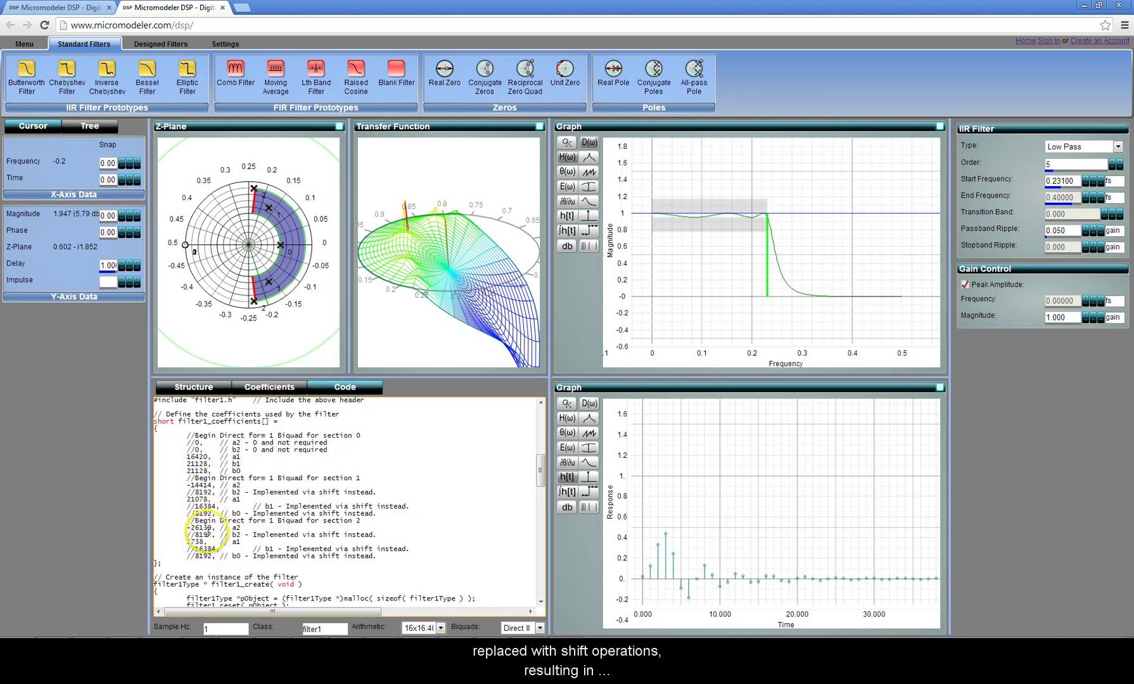
pyautogui.click(214, 549)
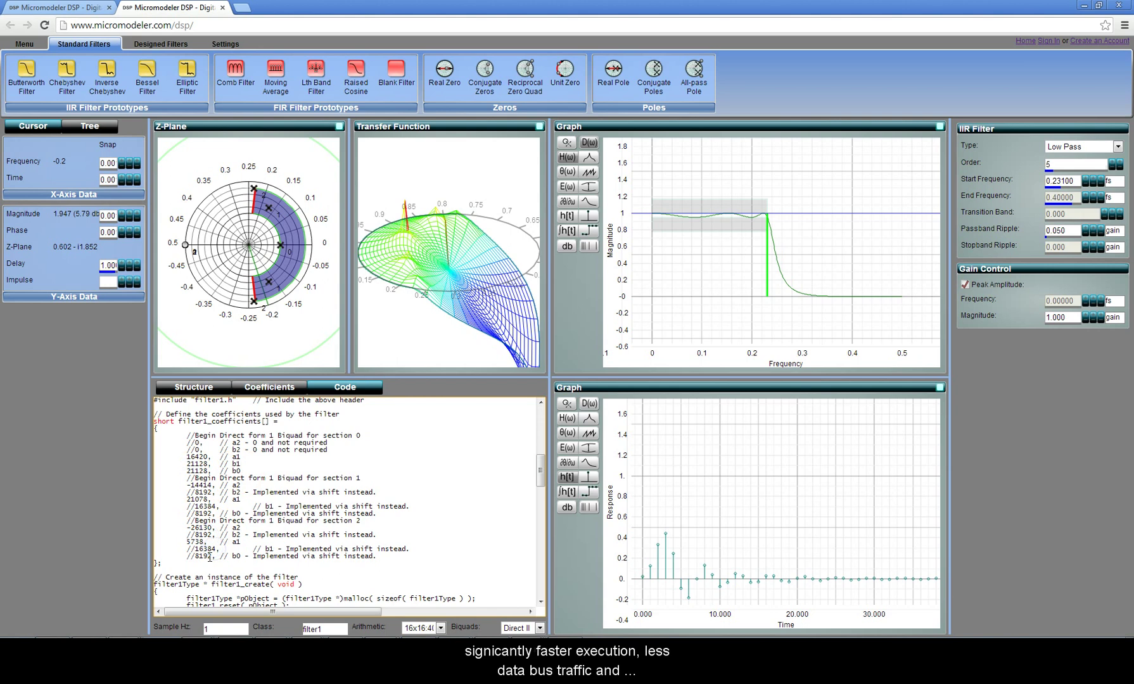
pyautogui.scroll(-2, 278, 471)
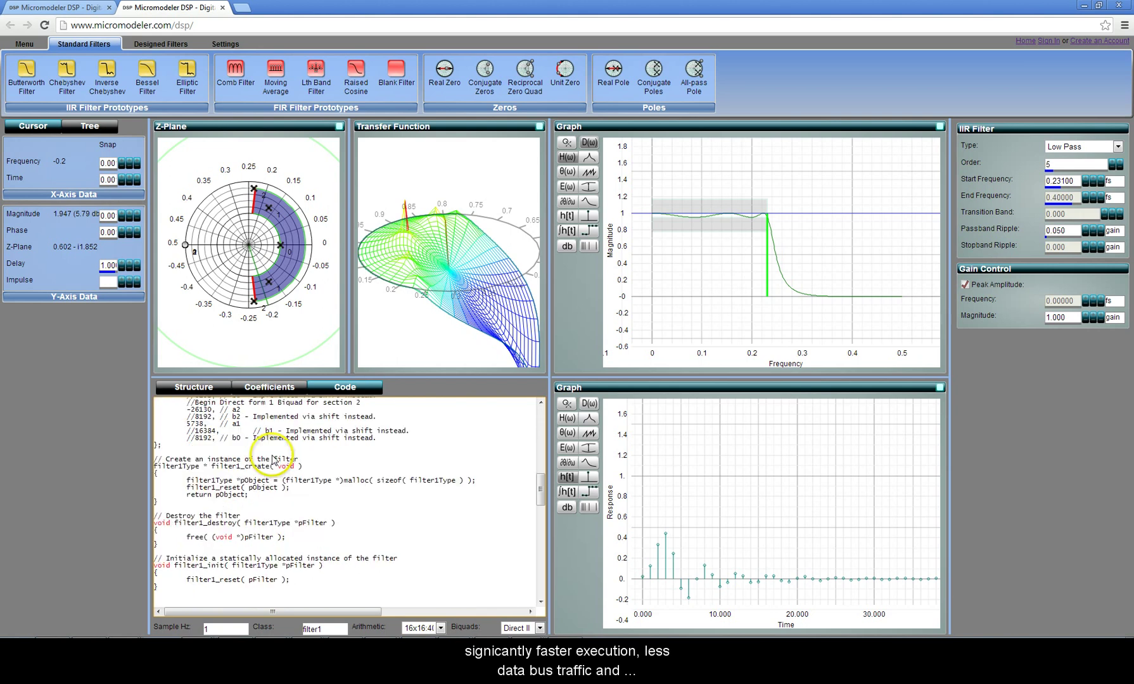
pyautogui.scroll(1, 273, 456)
pyautogui.scroll(2, 272, 455)
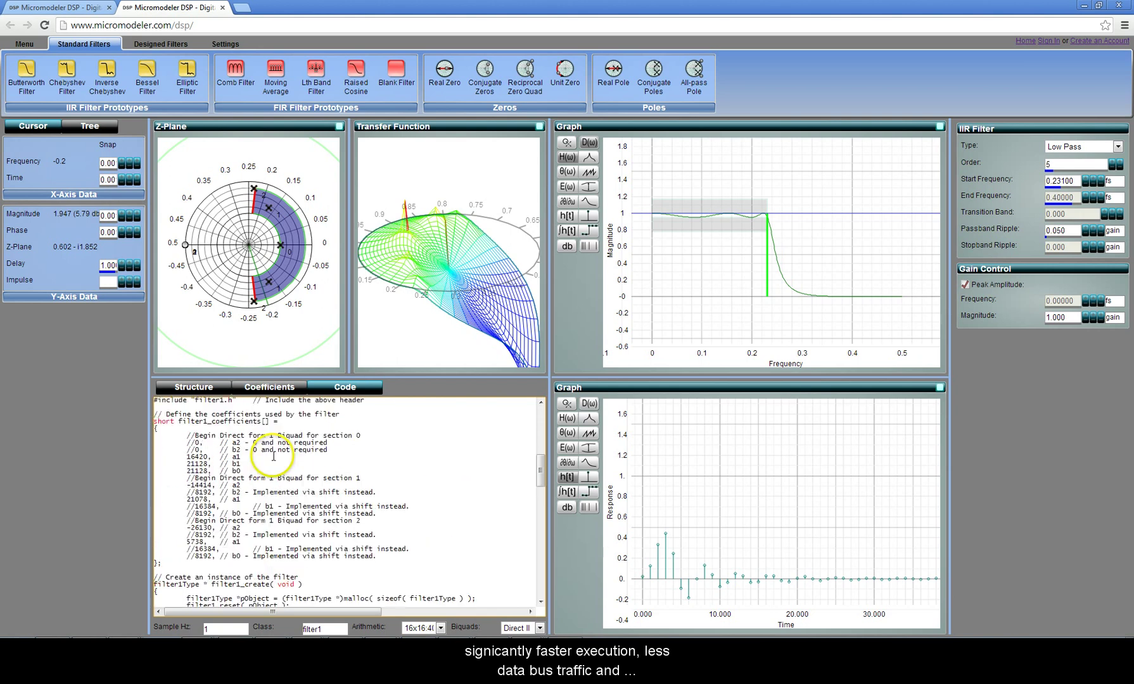
pyautogui.click(216, 387)
pyautogui.moveTo(405, 518); pyautogui.dragTo(400, 520)
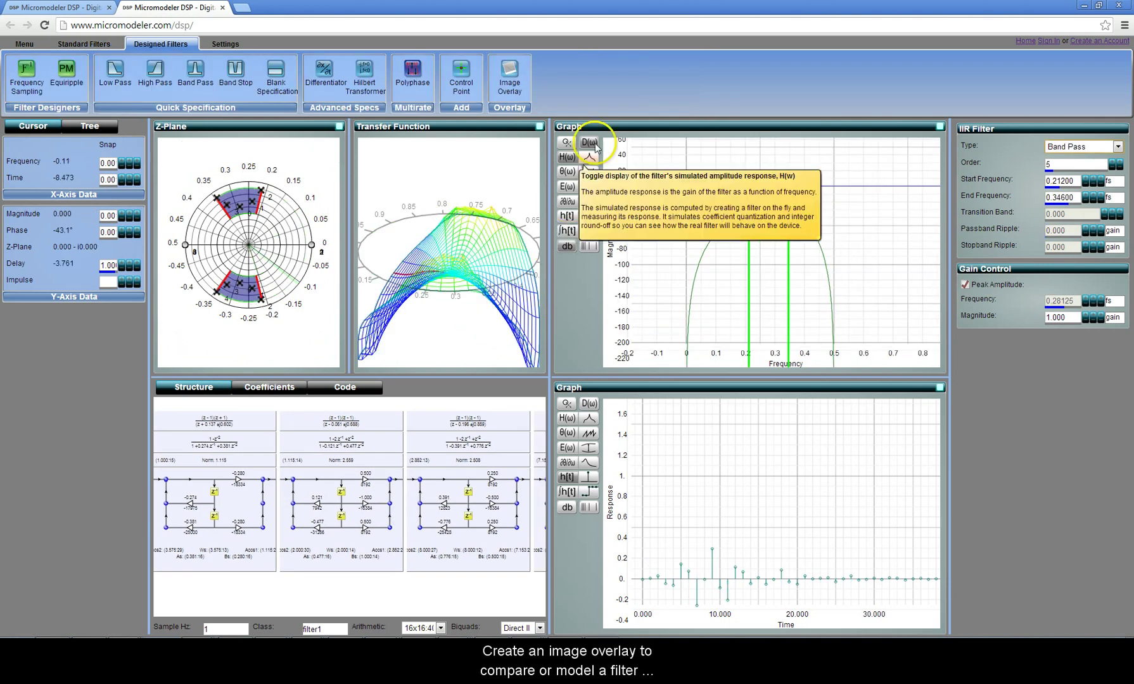
# Add an image overlay to the magnitude graph of the band-pass filter, using butterworth.png from the temp folder
pyautogui.moveTo(510, 81); pyautogui.dragTo(693, 211)
pyautogui.click(984, 371)
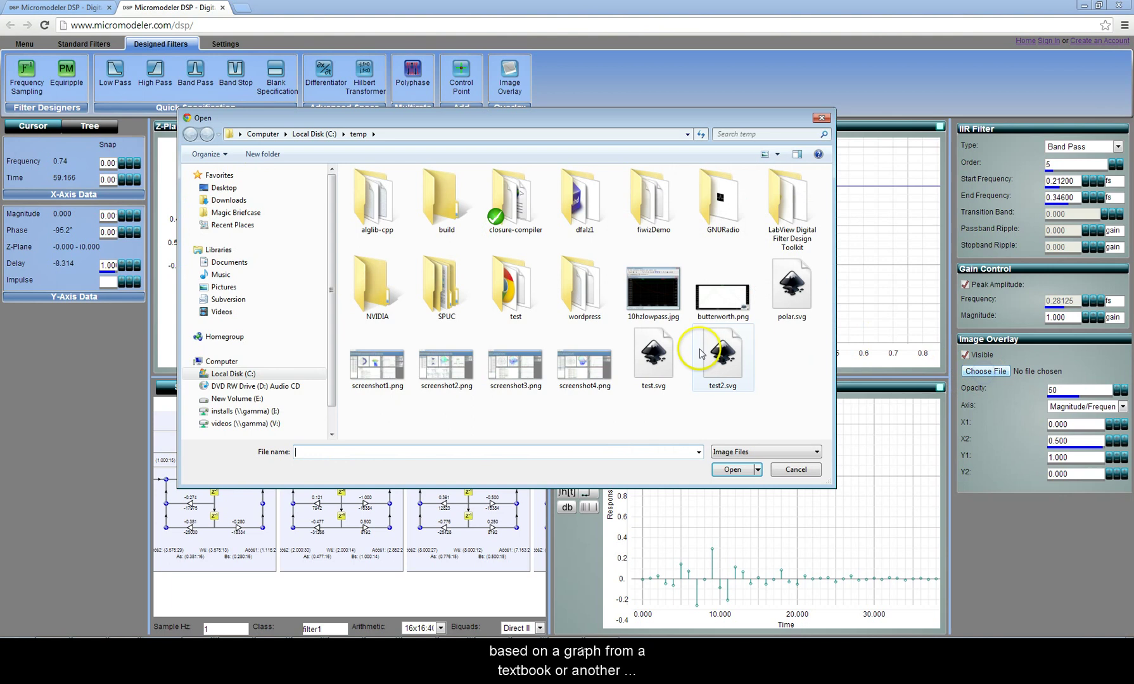
pyautogui.doubleClick(722, 293)
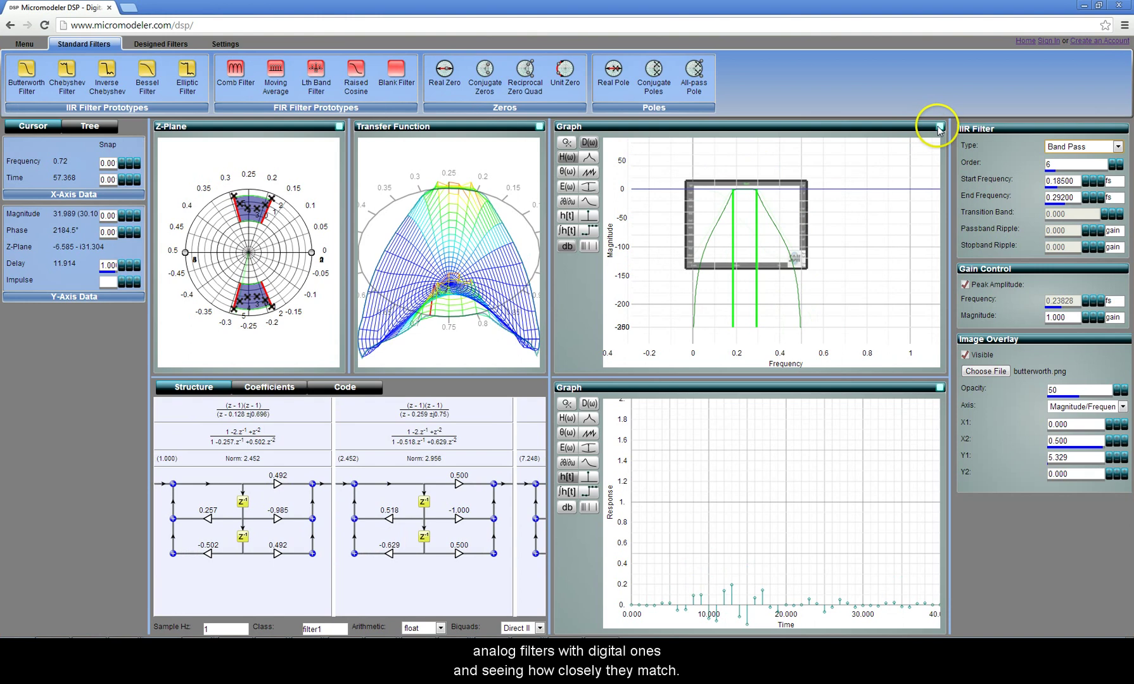
# Maximize the magnitude graph and move the band-pass edges to about 0.171 and 0.31 to match the overlaid curve
pyautogui.click(939, 127)
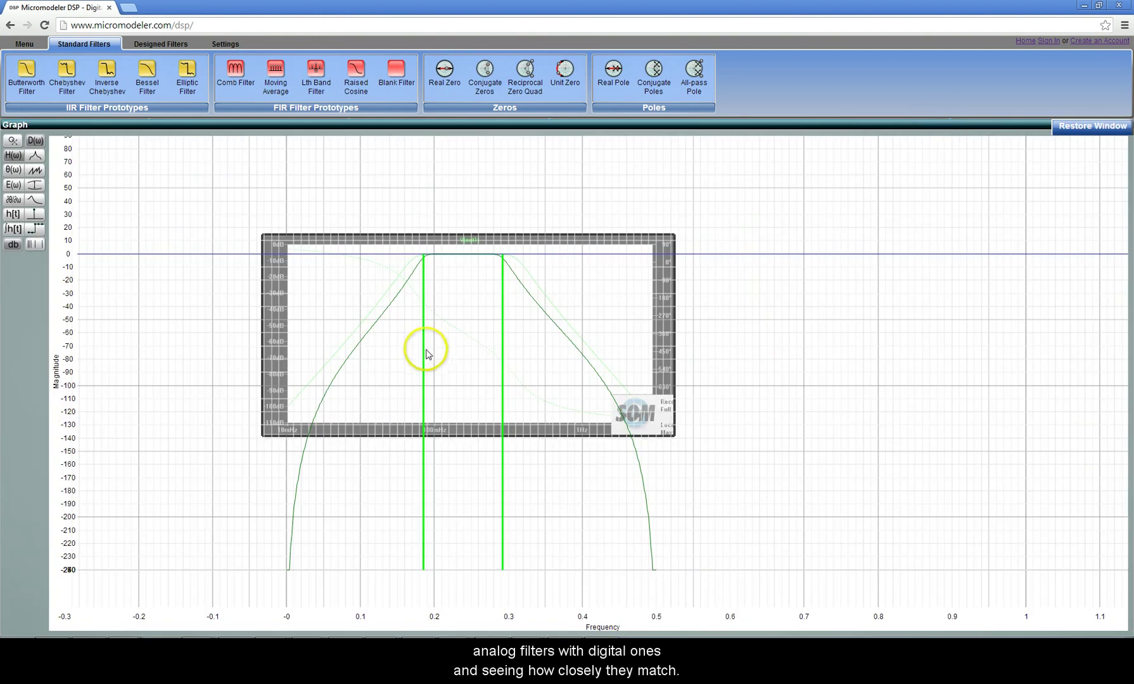
pyautogui.moveTo(423, 345); pyautogui.dragTo(413, 346)
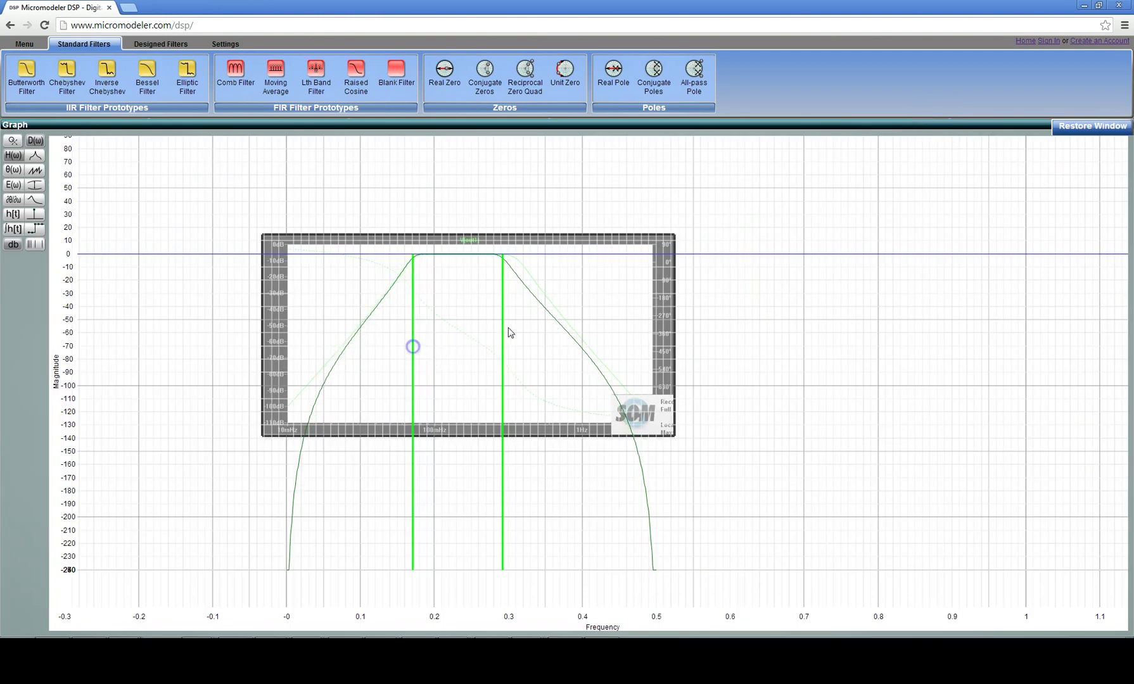
pyautogui.moveTo(509, 327); pyautogui.dragTo(517, 329)
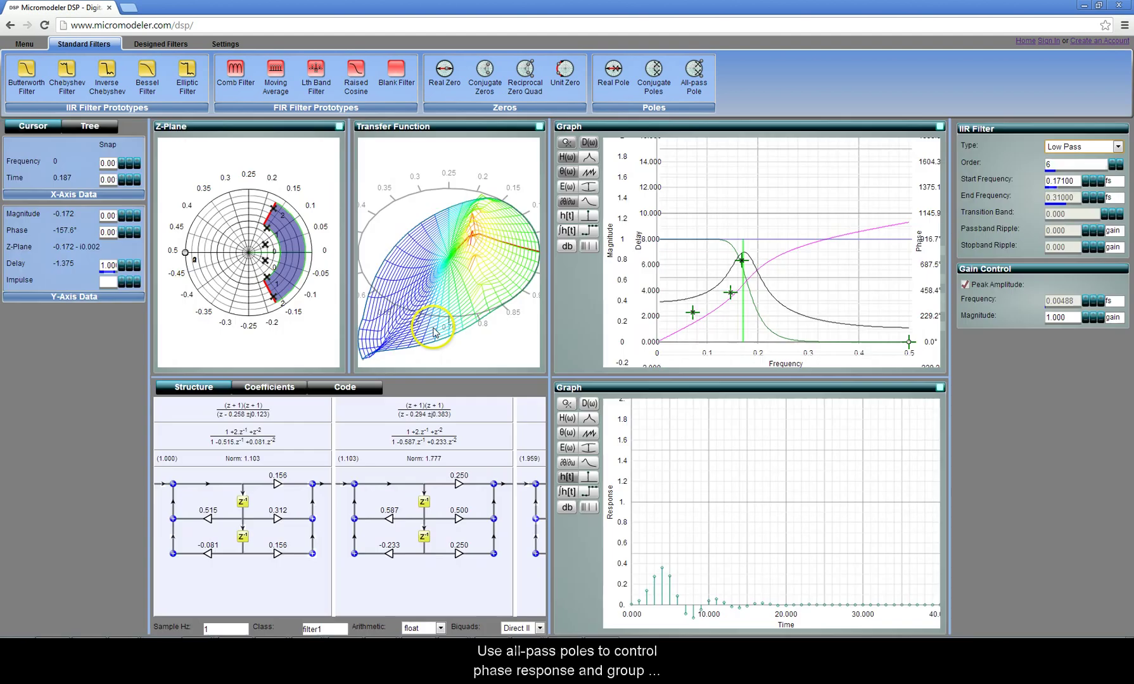
# Add an all-pass pole to the low-pass filter at about frequency 0.066 and magnitude 0.642, and fine-tune its position on the graph
pyautogui.moveTo(694, 70)
pyautogui.mouseDown()
pyautogui.moveTo(684, 190)
pyautogui.moveTo(693, 275)
pyautogui.mouseUp()
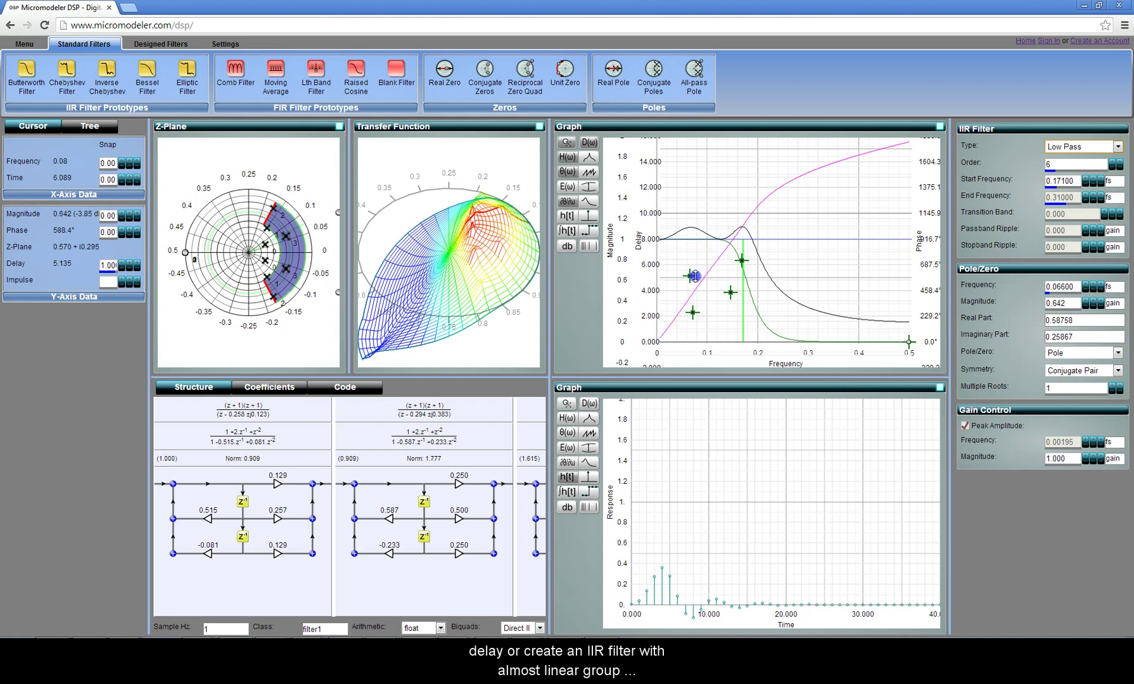
pyautogui.moveTo(694, 274); pyautogui.dragTo(689, 282)
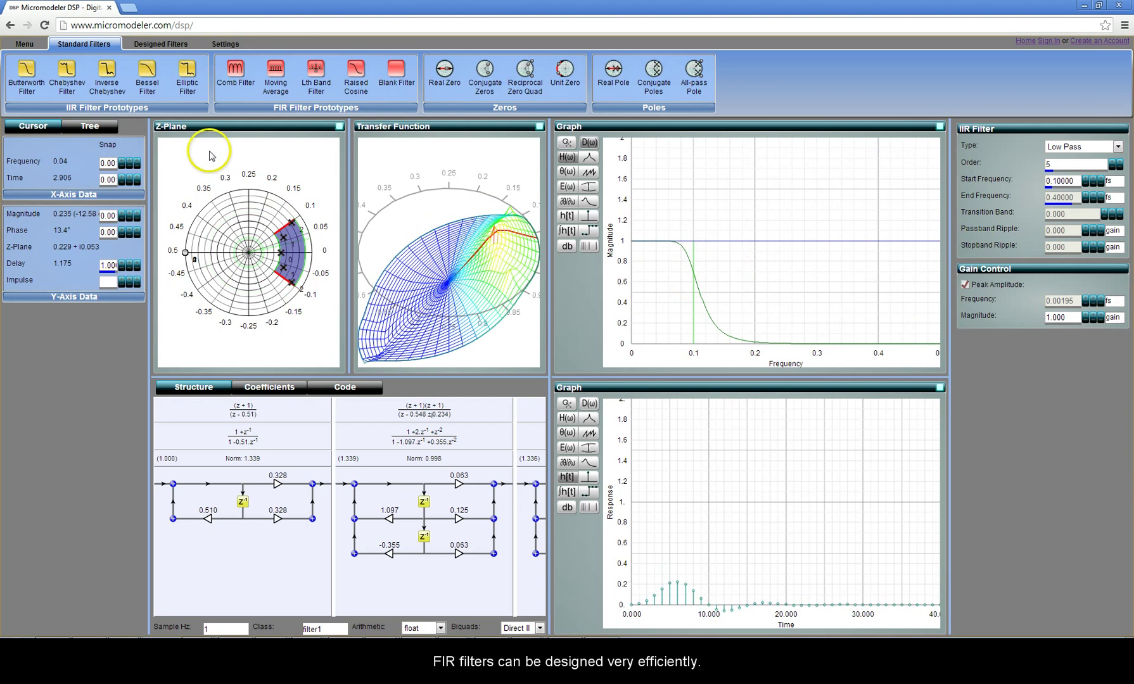
# Replace the design with an Equiripple designer and add a control point at frequency 0.177 and magnitude 1.106
pyautogui.click(161, 43)
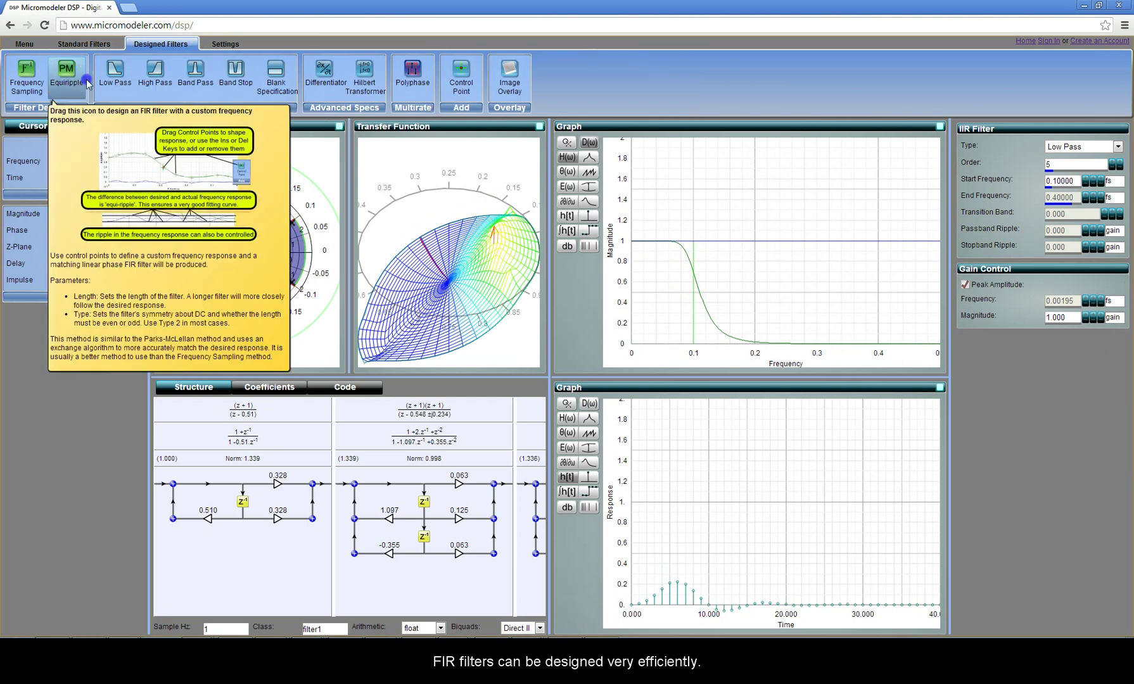
pyautogui.moveTo(88, 84); pyautogui.dragTo(263, 188)
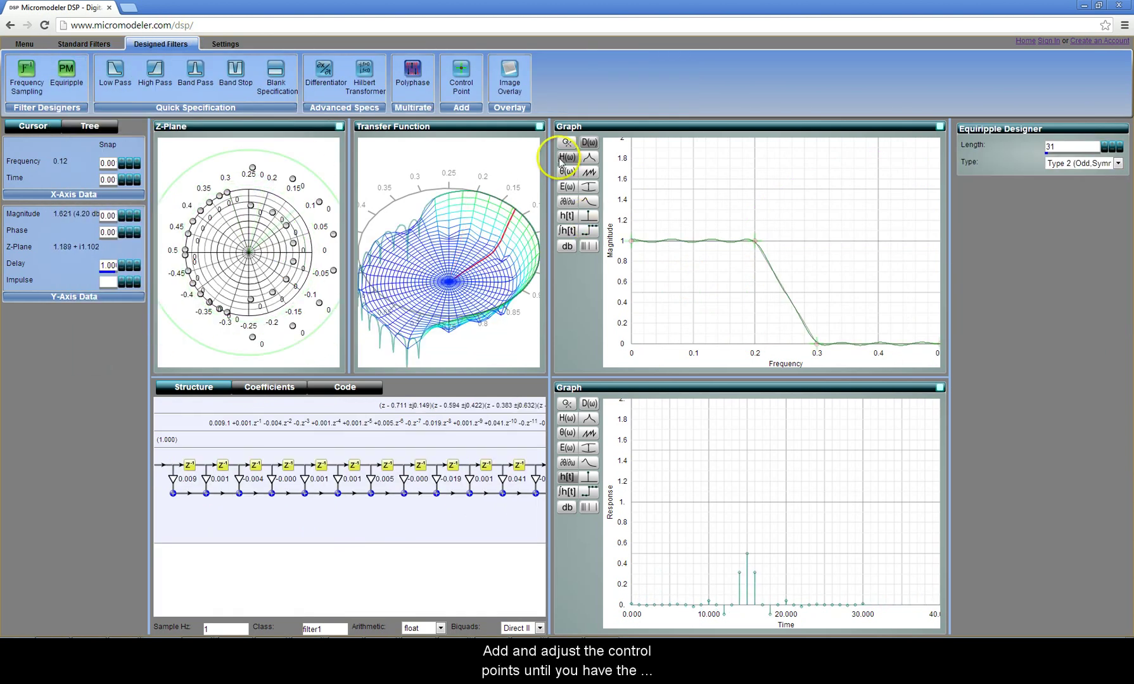
pyautogui.moveTo(461, 70); pyautogui.dragTo(739, 229)
# Set the Equiripple designer's length to 61 and display the filter's generated code and coefficients
pyautogui.click(1060, 142)
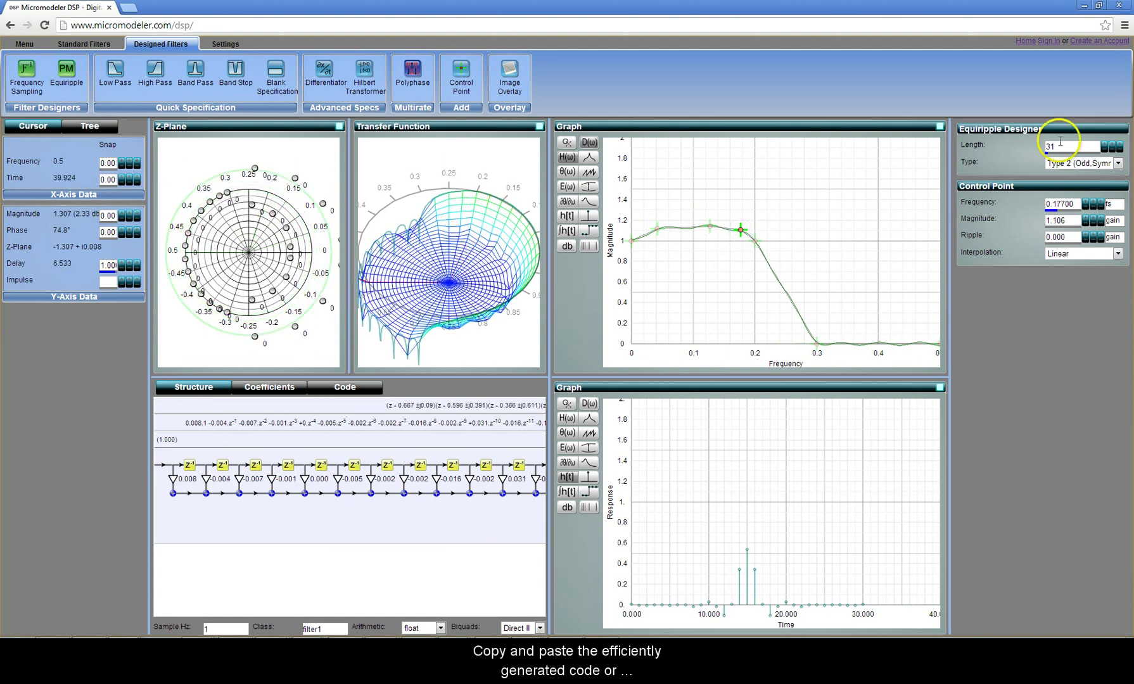
pyautogui.click(1107, 146)
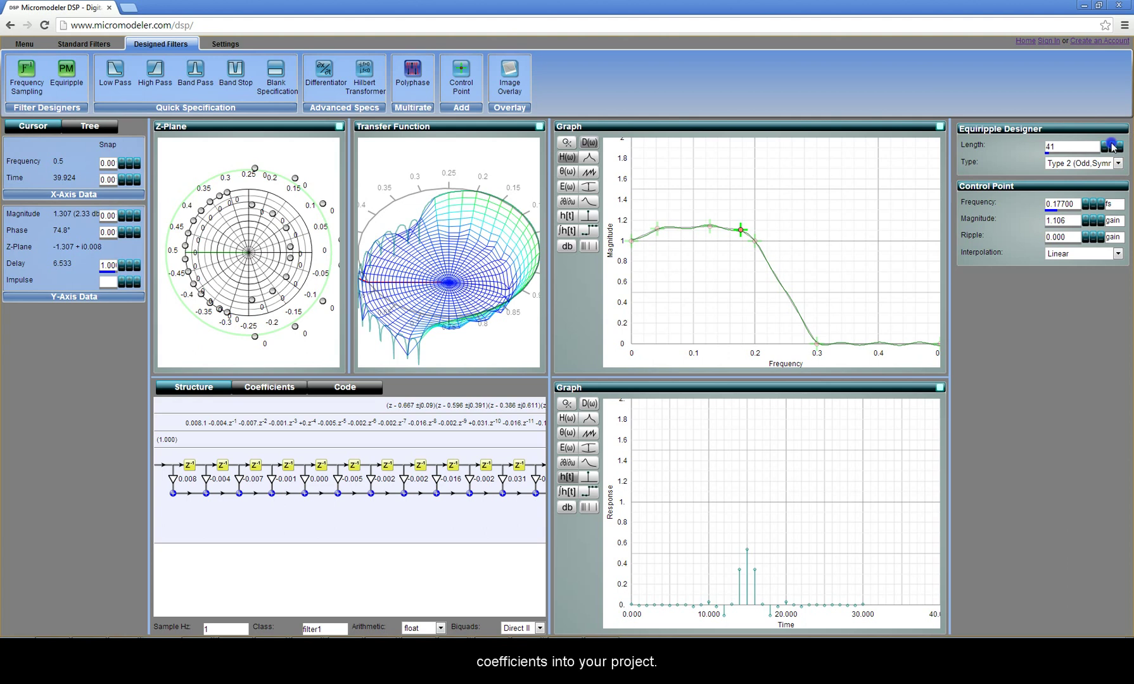
pyautogui.click(334, 386)
pyautogui.click(274, 387)
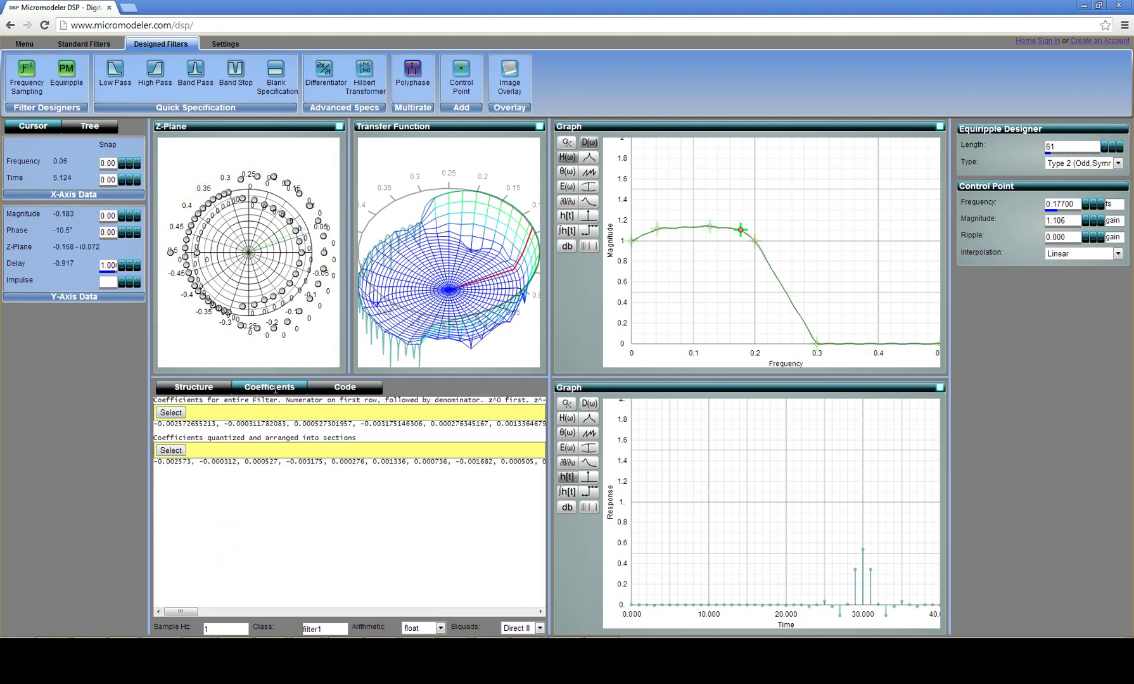
pyautogui.click(477, 378)
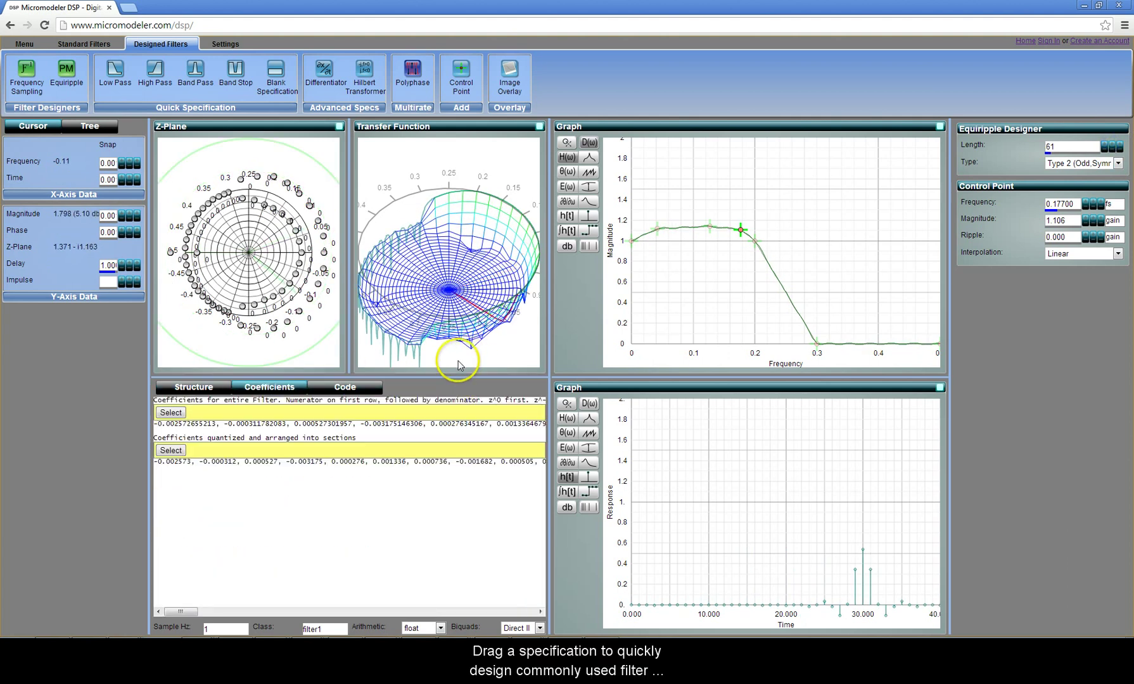
# Apply a Band Pass quick specification to the Equiripple design and narrow its transition band to 0.017
pyautogui.moveTo(197, 74); pyautogui.dragTo(311, 191)
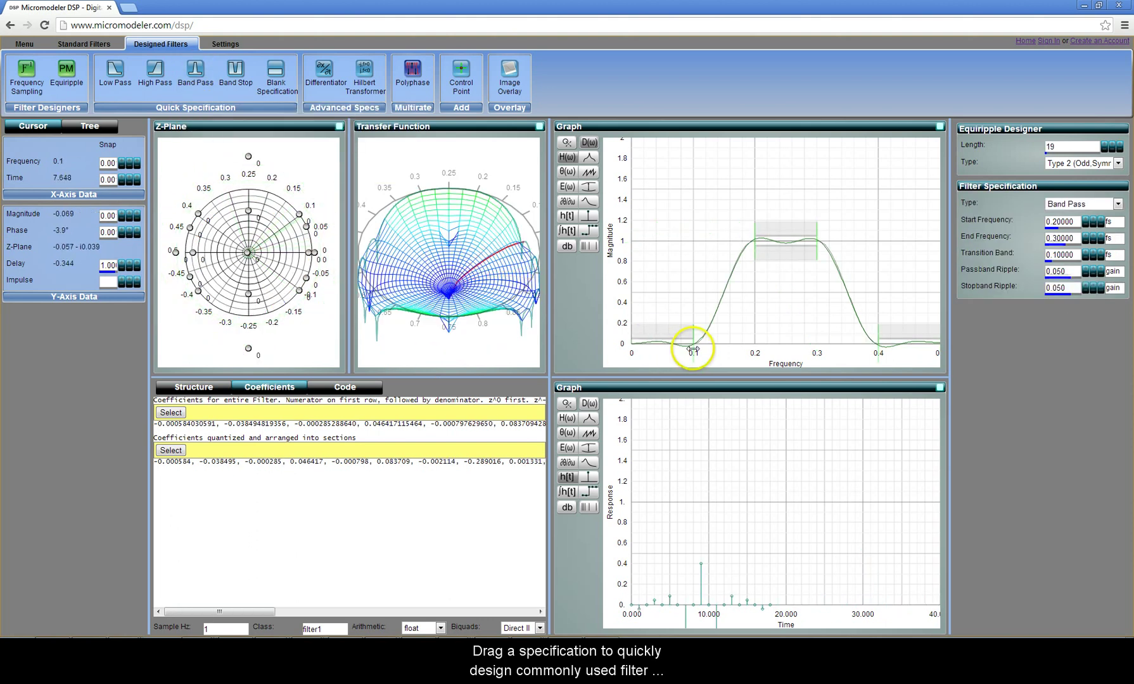
pyautogui.moveTo(693, 349); pyautogui.dragTo(744, 348)
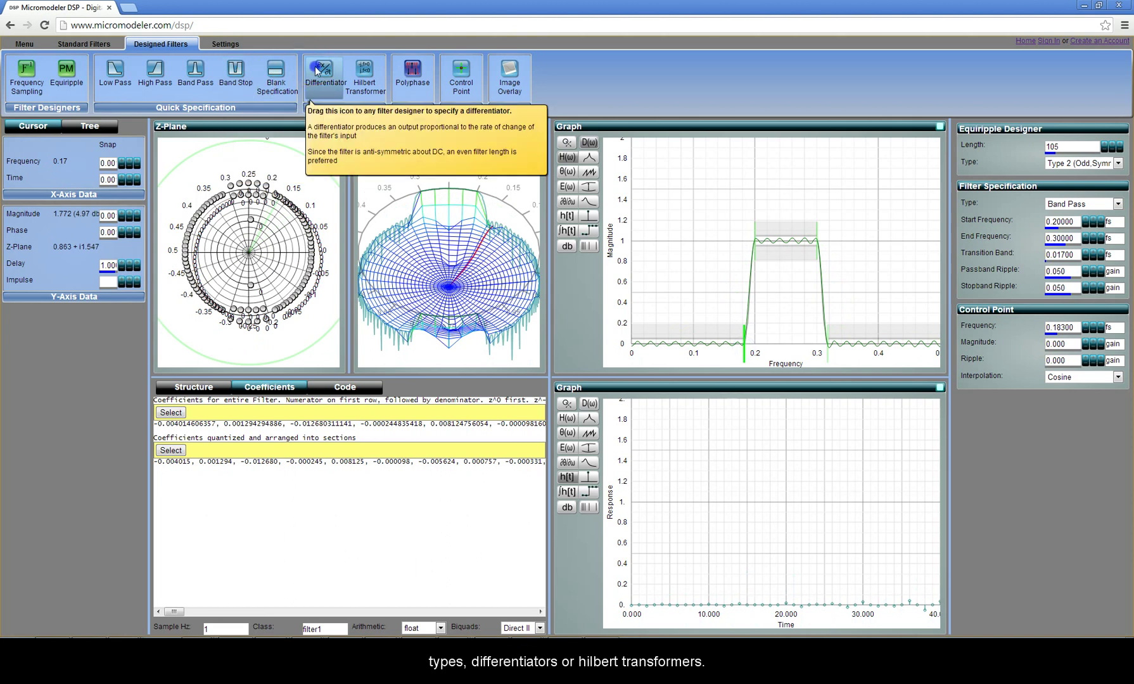
# Apply a Differentiator specification to the Equiripple design, replace it with a Hilbert Transformer, and display the error curve on the magnitude graph
pyautogui.moveTo(326, 70); pyautogui.dragTo(326, 203)
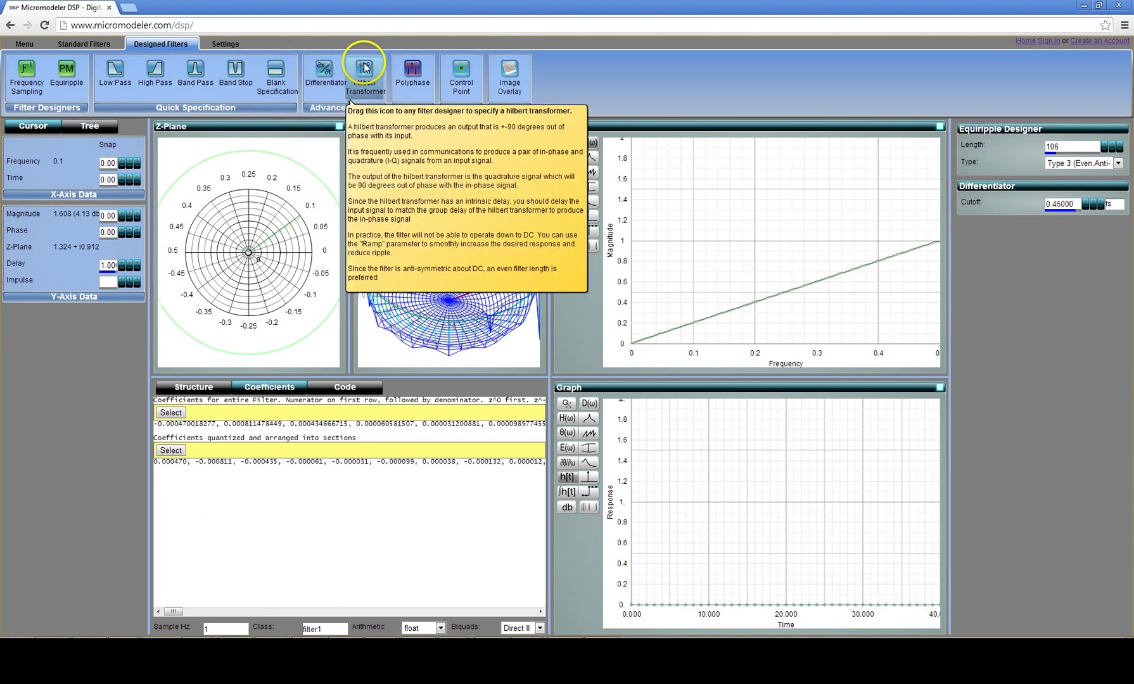
pyautogui.moveTo(365, 69); pyautogui.dragTo(303, 182)
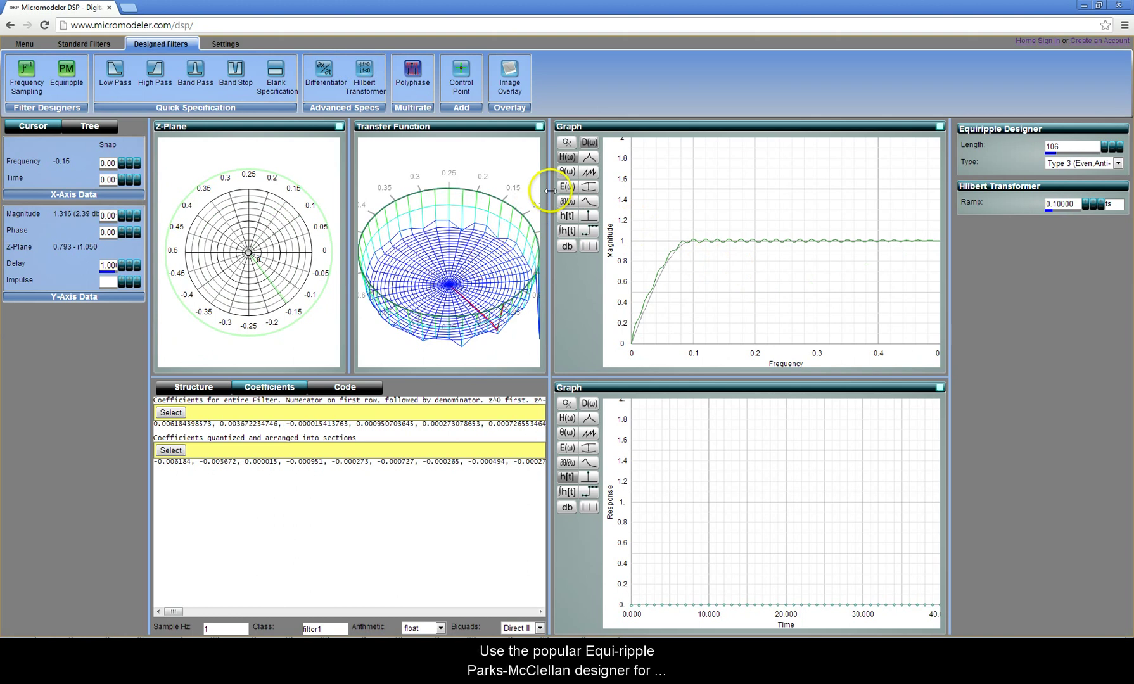
pyautogui.moveTo(529, 221); pyautogui.dragTo(529, 222)
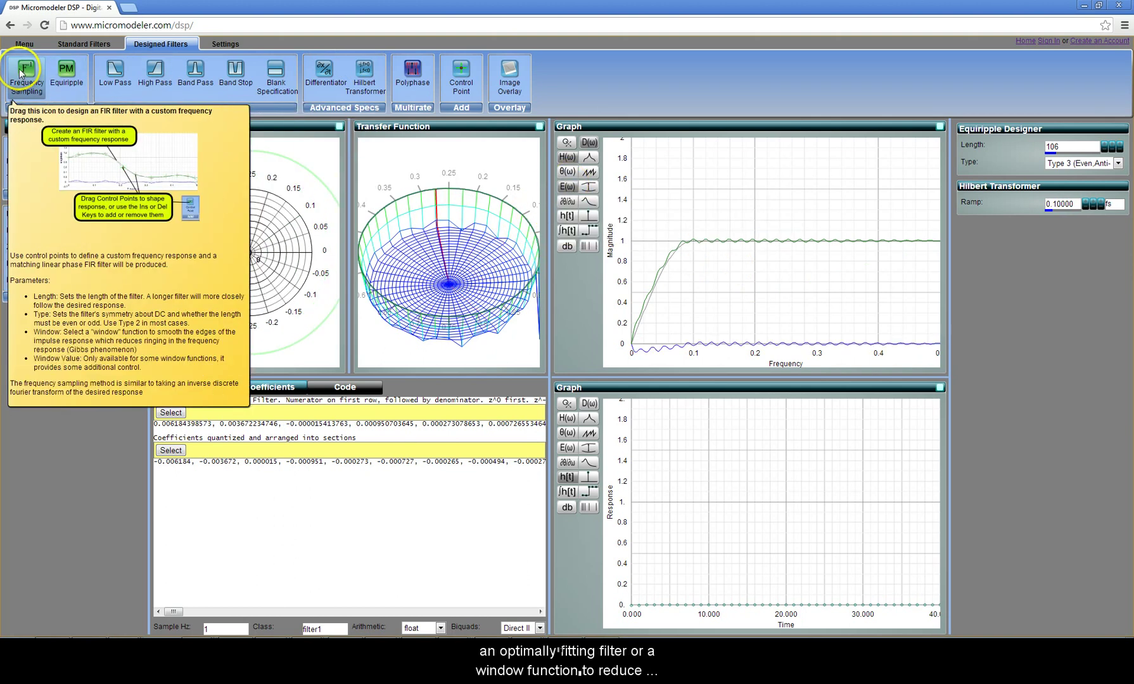
# Replace the design with a Frequency Sampling designer and move its stopband control point to frequency 0.226 at magnitude 0
pyautogui.click(219, 184)
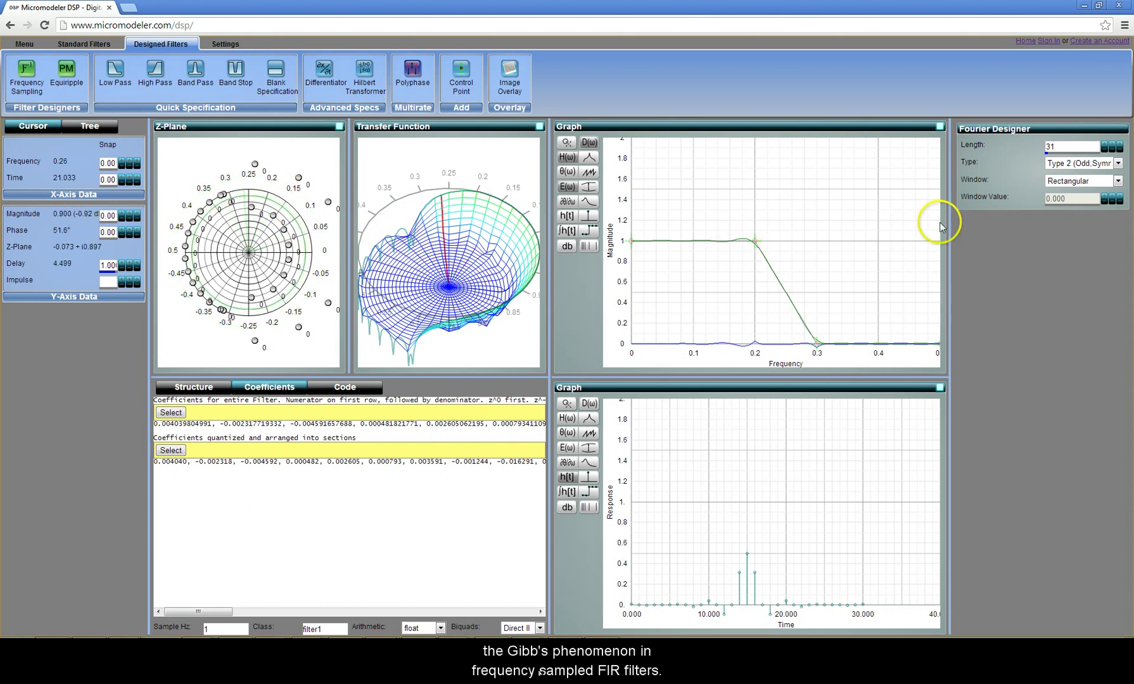
pyautogui.moveTo(813, 344); pyautogui.dragTo(770, 347)
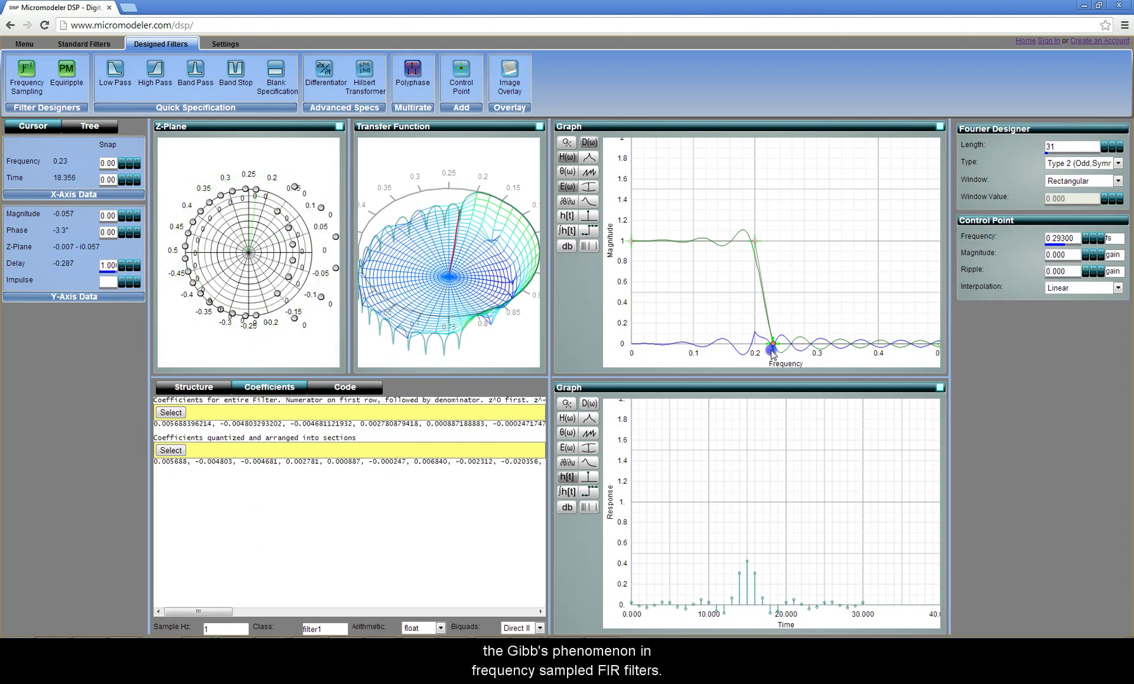
# Apply a Kaiser window to the frequency-sampled filter and lower its window value to about 2.043
pyautogui.click(1077, 181)
pyautogui.click(1059, 325)
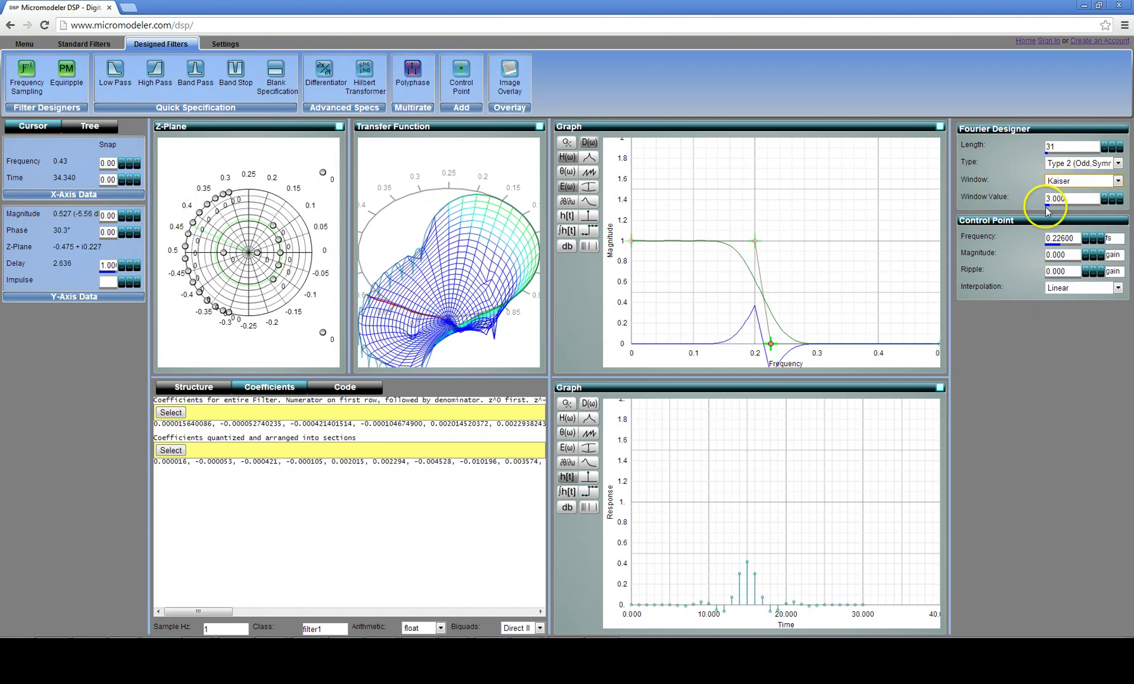
pyautogui.moveTo(1045, 206)
pyautogui.mouseDown()
pyautogui.moveTo(1059, 205)
pyautogui.moveTo(1046, 206)
pyautogui.mouseUp()
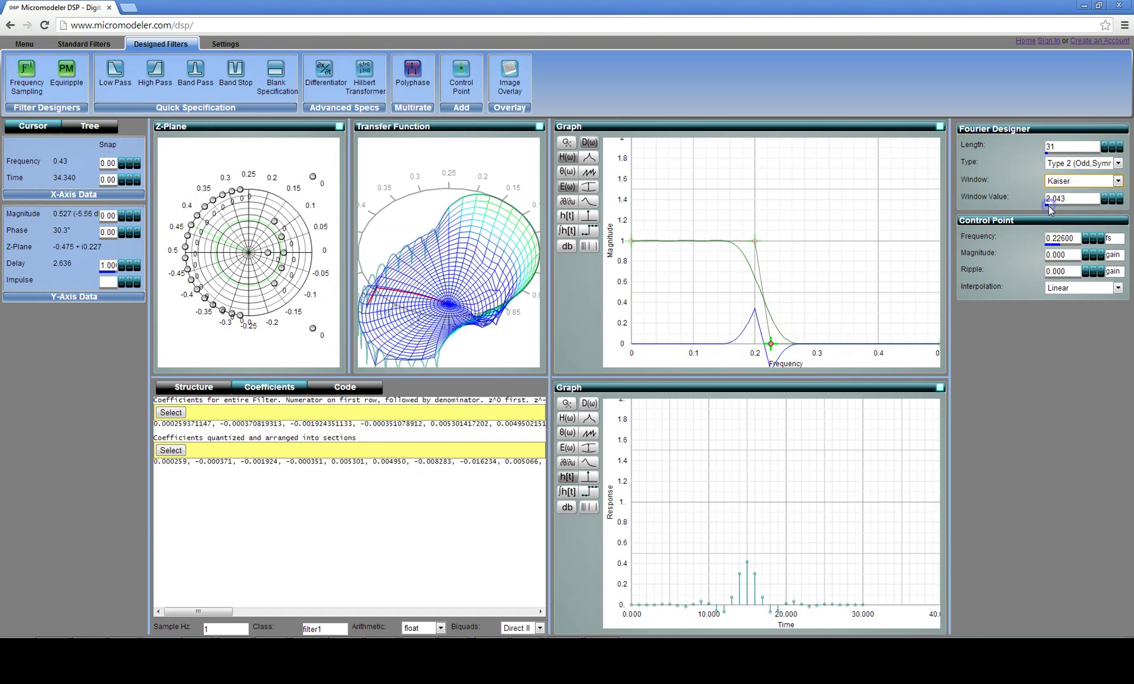
pyautogui.click(642, 235)
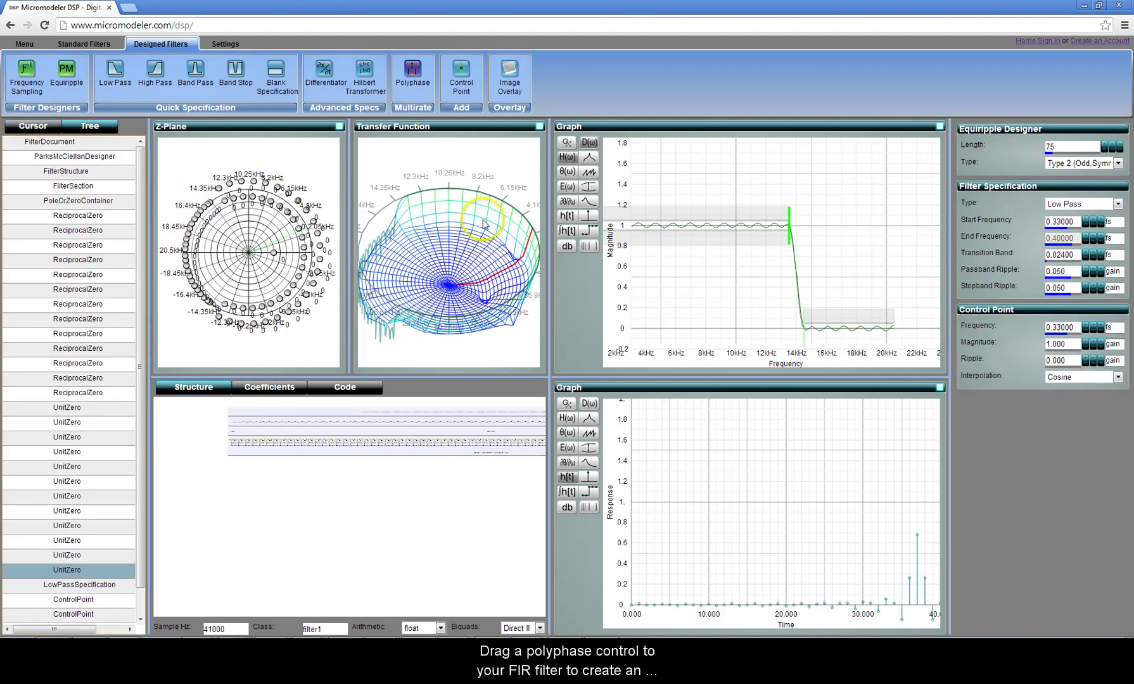
# Add a Polyphase control to the low-pass Equiripple filter and set its desired rate to 48 kHz
pyautogui.moveTo(413, 69); pyautogui.dragTo(766, 187)
pyautogui.click(1047, 326)
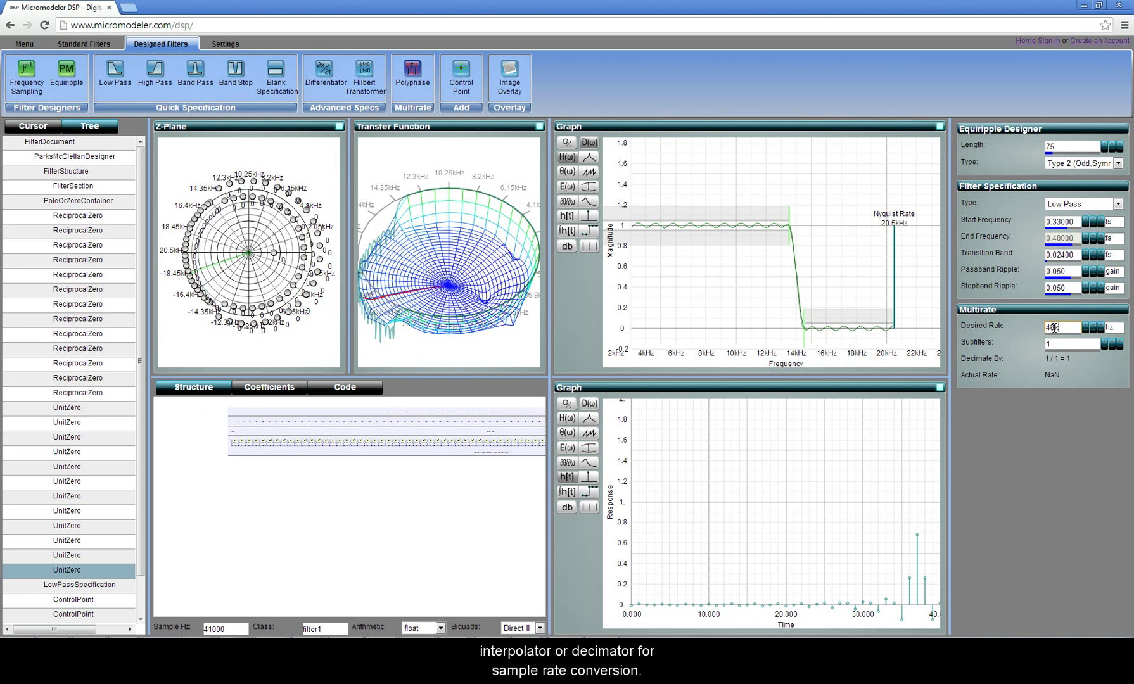
pyautogui.press('Tab')
# Set the multirate subfilters to 16 and move the low-pass passband-edge control point to frequency 0.408
pyautogui.write('38')
pyautogui.press('BackSpace')
pyautogui.press('BackSpace')
pyautogui.write('1')
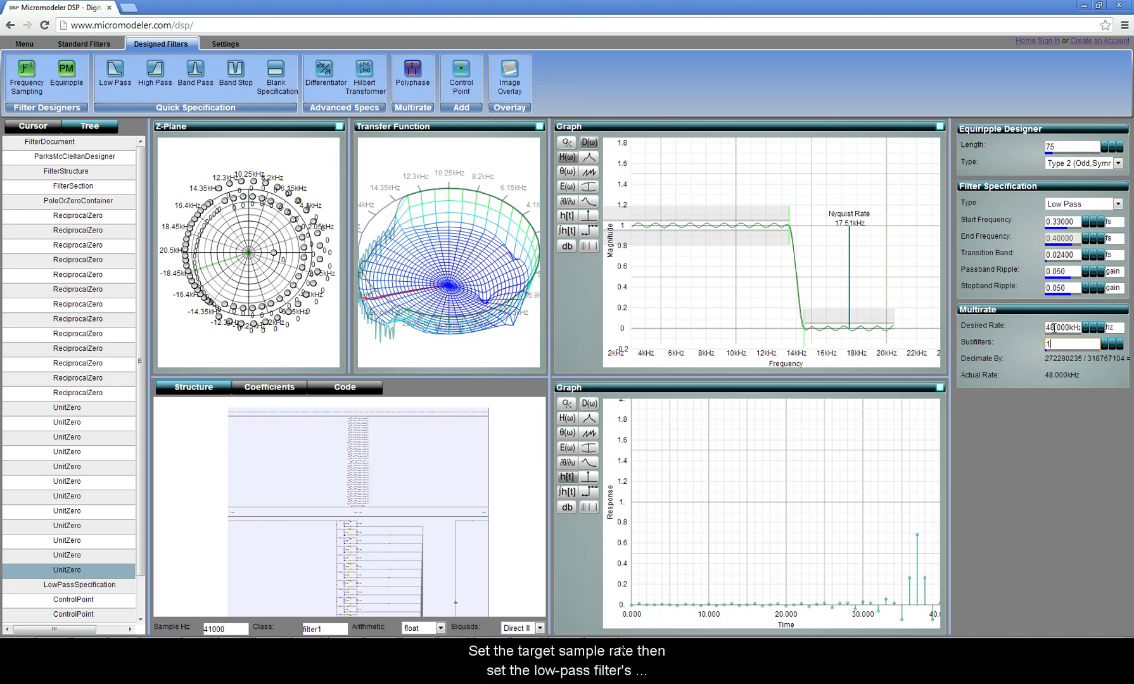
pyautogui.write('6')
pyautogui.press('Return')
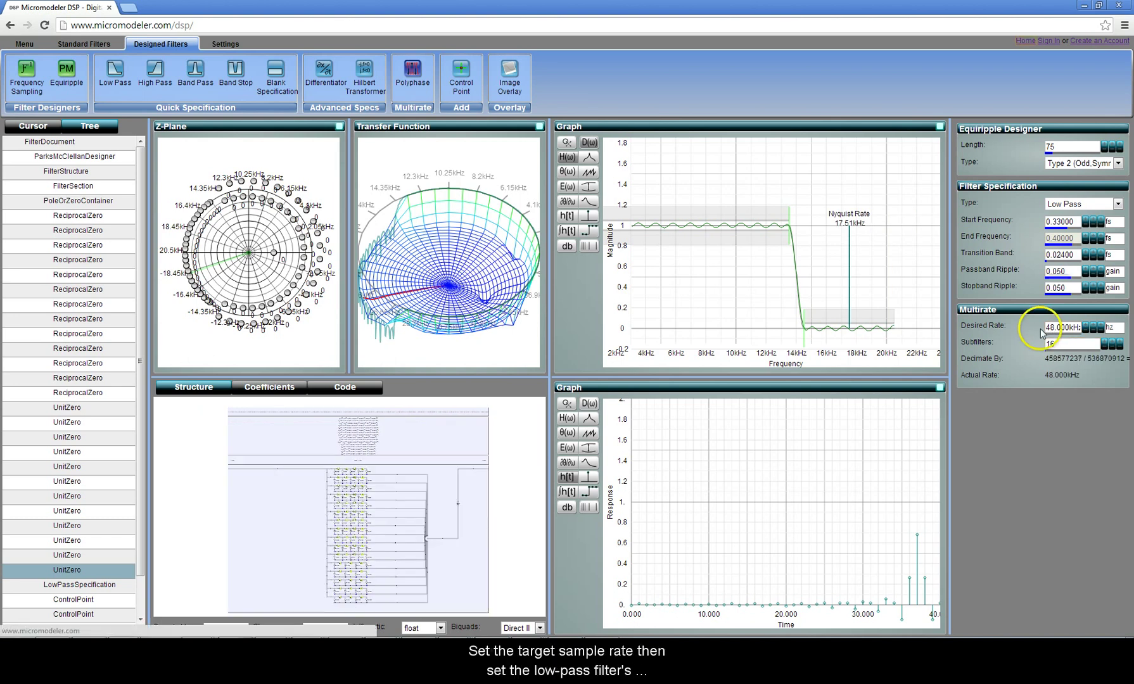
pyautogui.moveTo(789, 236); pyautogui.dragTo(839, 254)
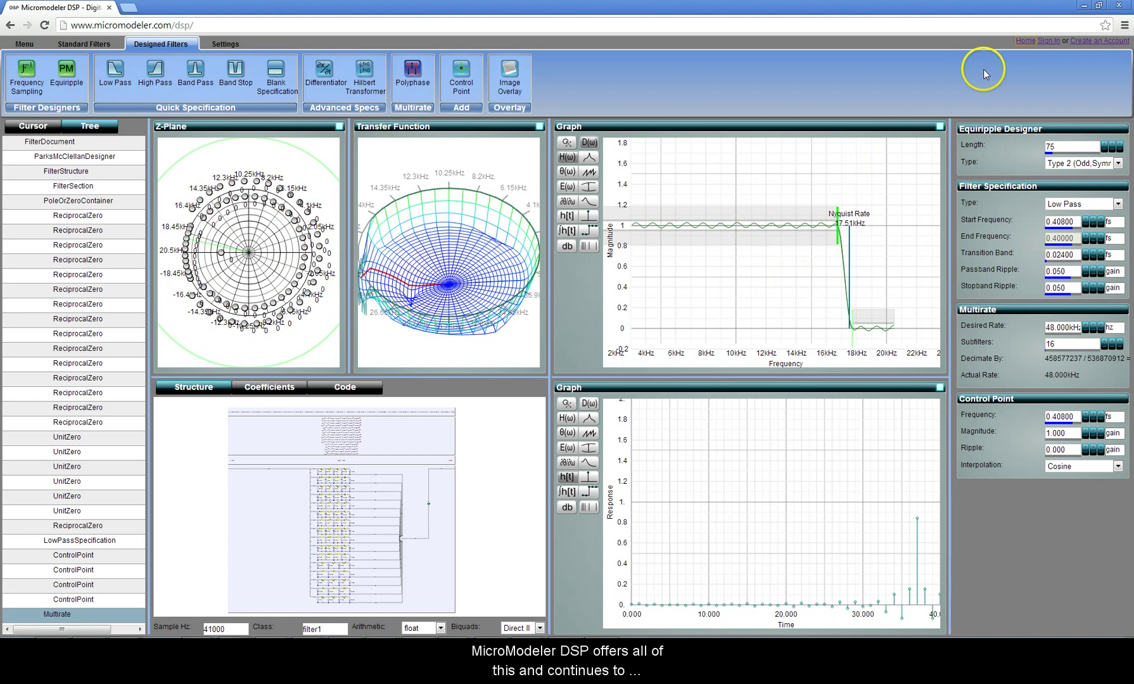
# Open the MicroModeler home page and browse the tutorials, including the FIR Filters and Code and data topics
pyautogui.click(1025, 42)
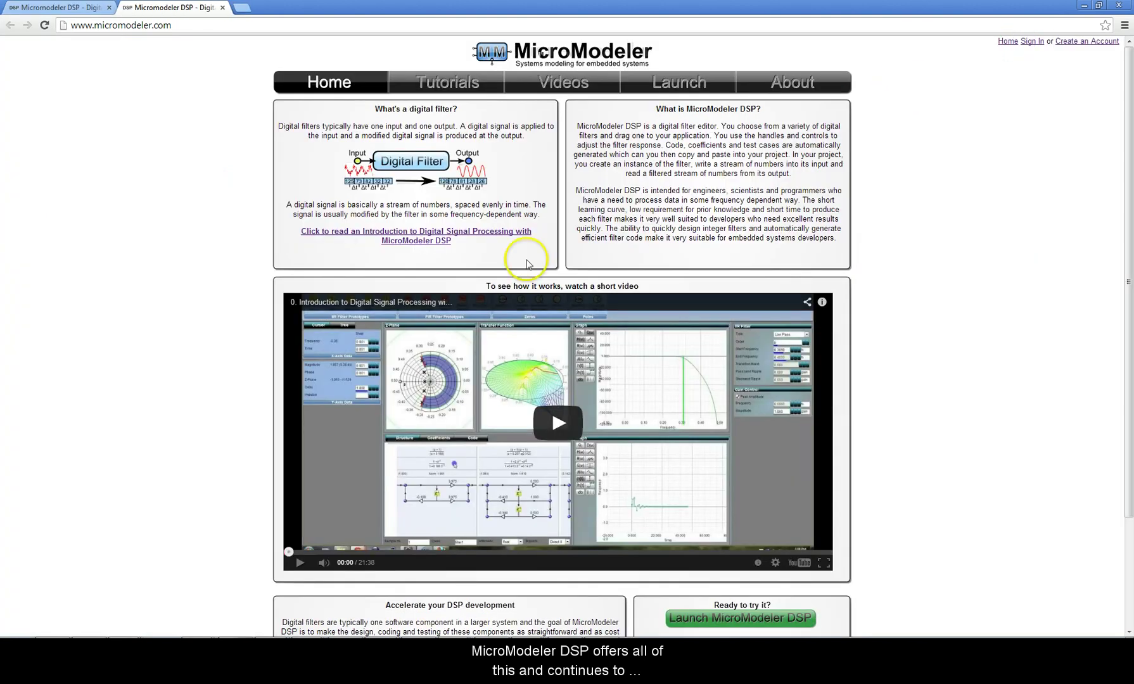
pyautogui.scroll(-2, 248, 272)
pyautogui.scroll(2, 248, 273)
pyautogui.click(442, 89)
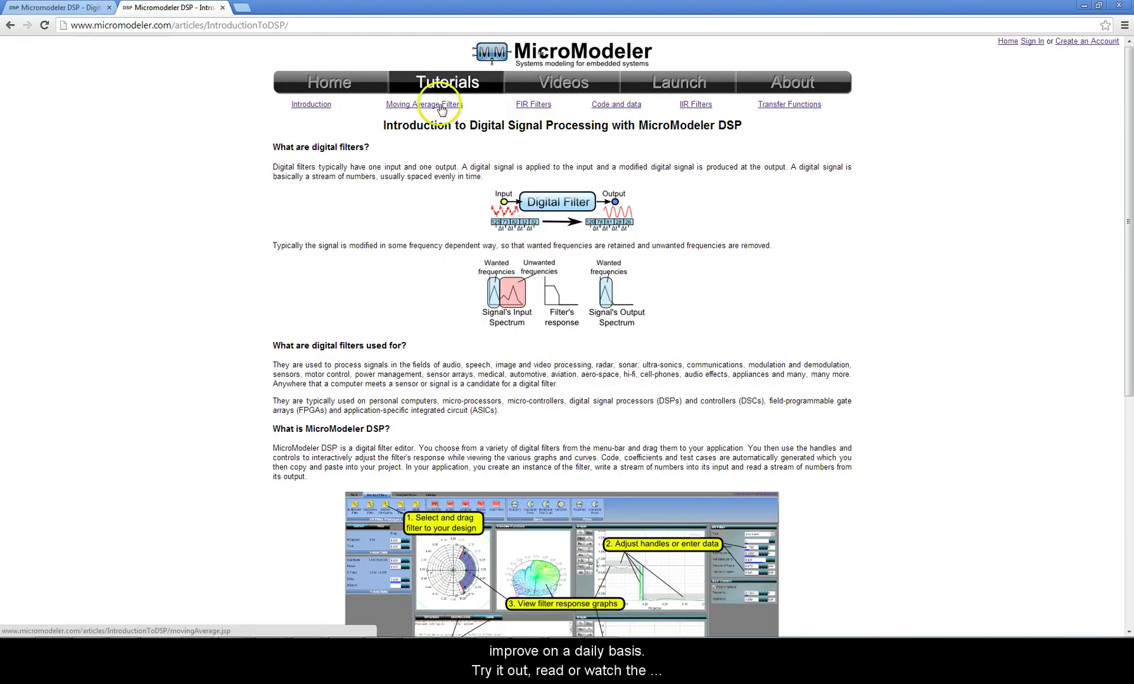
pyautogui.click(529, 104)
pyautogui.click(599, 106)
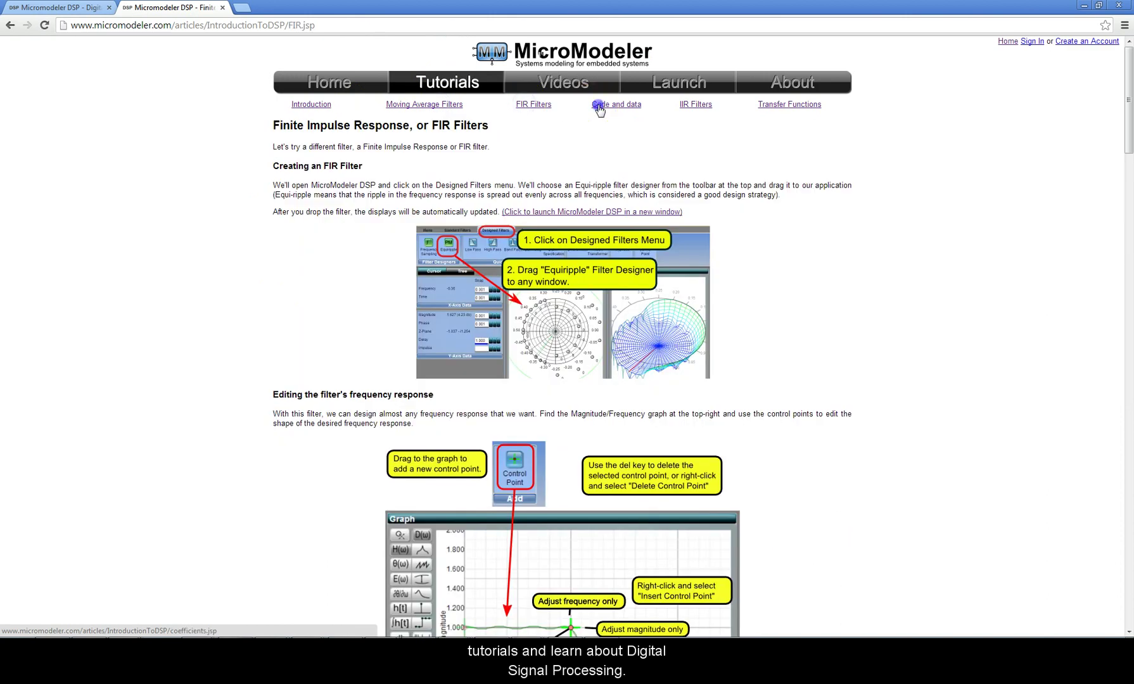
# Look through the website's tutorial videos, then return to the home page and examine its introduction and launch section
pyautogui.click(588, 83)
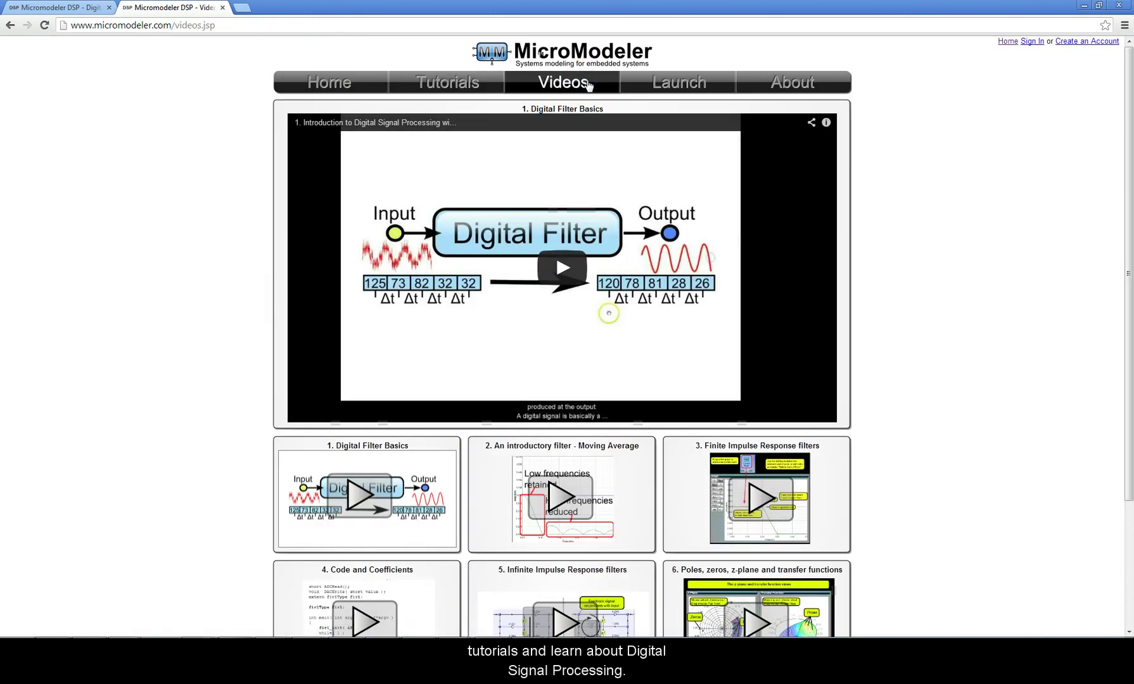
pyautogui.scroll(-3, 884, 219)
pyautogui.scroll(3, 883, 218)
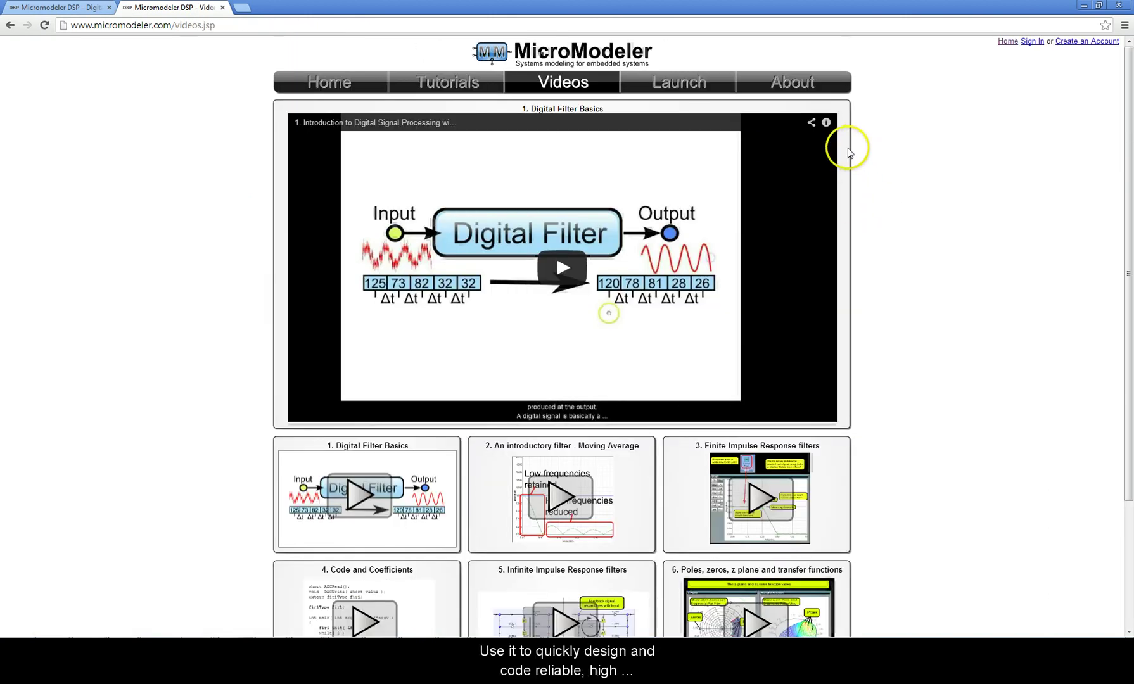
pyautogui.click(333, 95)
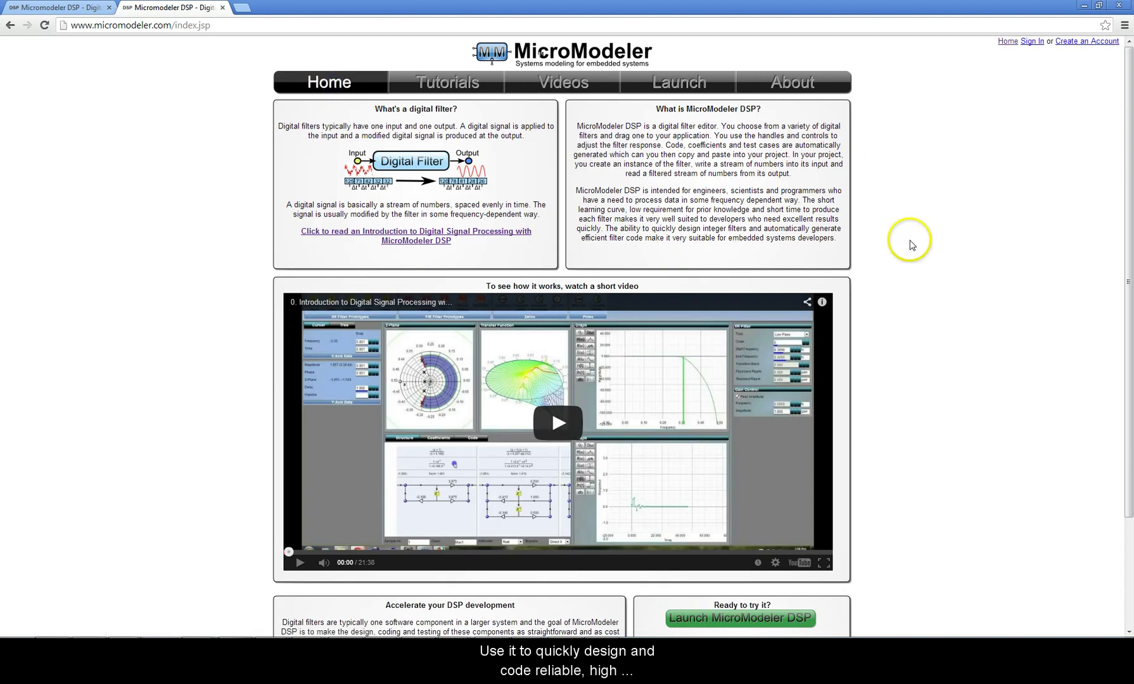
pyautogui.scroll(-3, 931, 260)
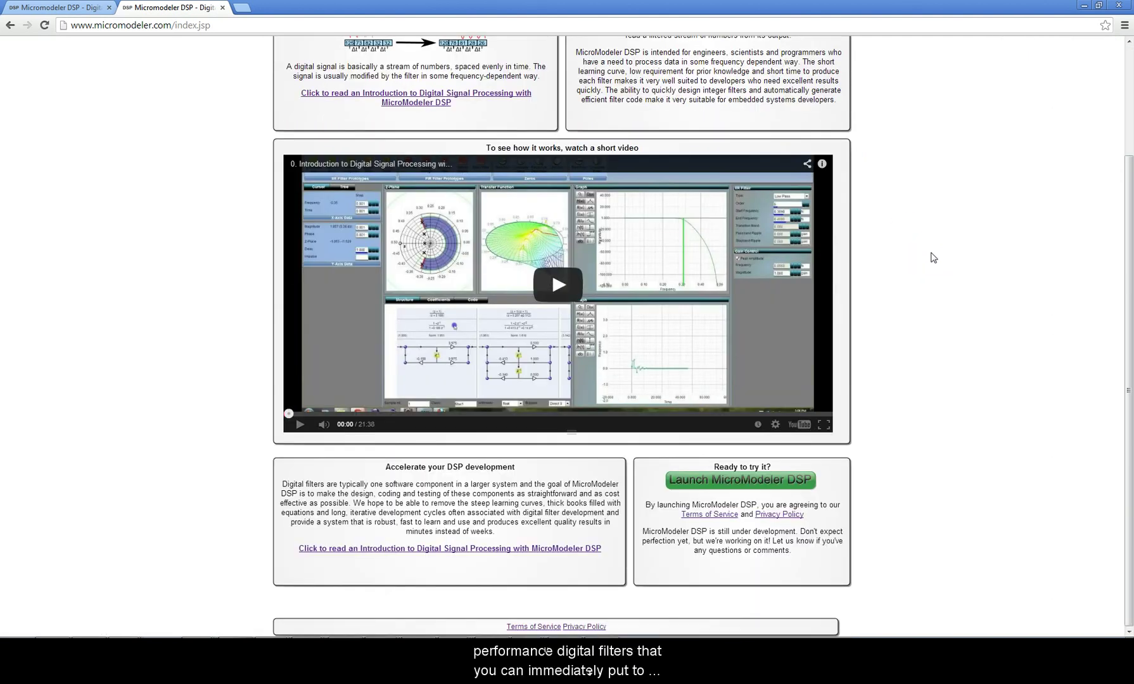
# Return to the polyphase filter design and examine its generated C code down to the poly-phase coefficients
pyautogui.click(70, 8)
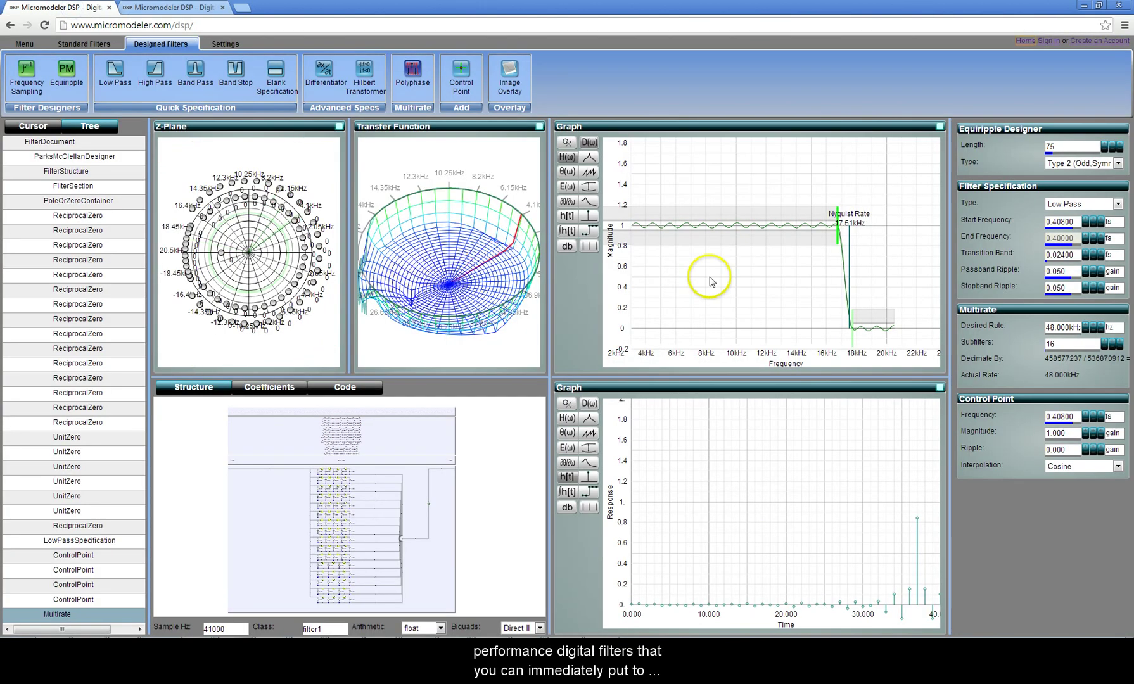
pyautogui.click(344, 386)
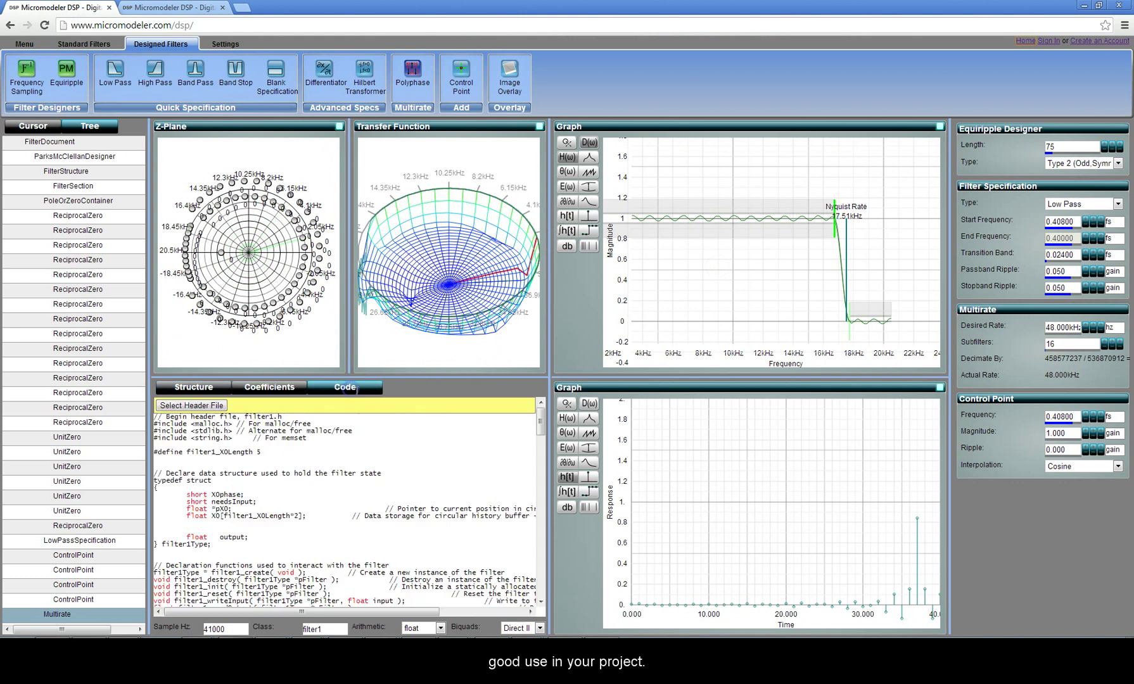
pyautogui.scroll(-5, 382, 445)
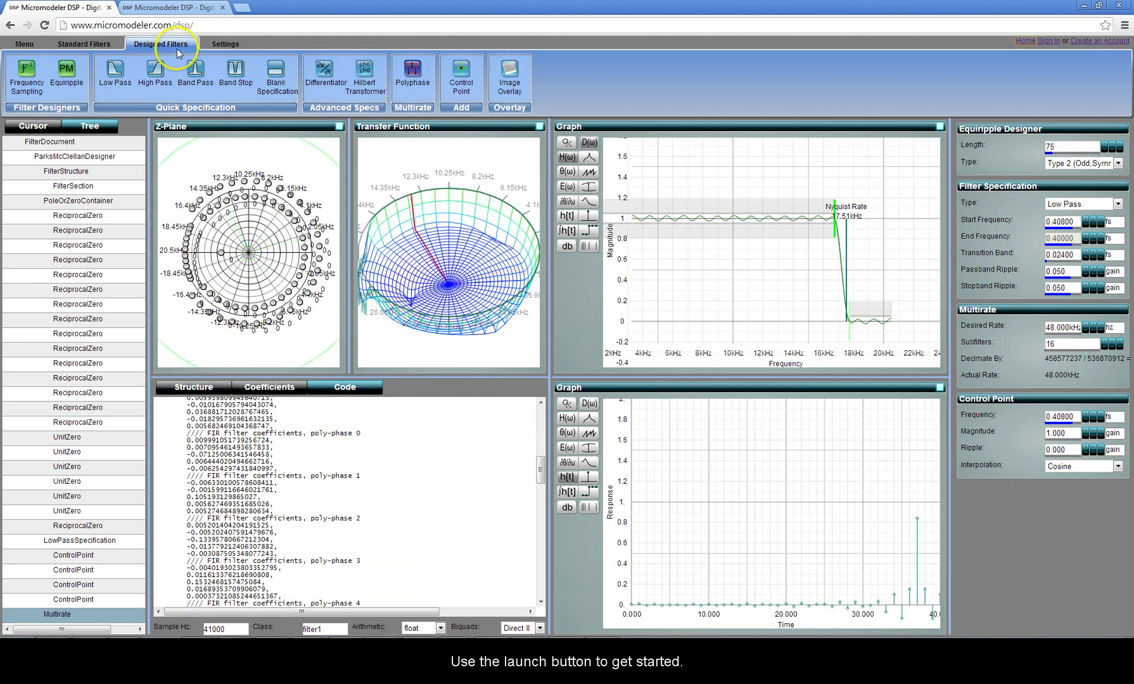
# Launch a new MicroModeler DSP session from the website's home page and add a Bessel Filter to the empty design
pyautogui.click(170, 7)
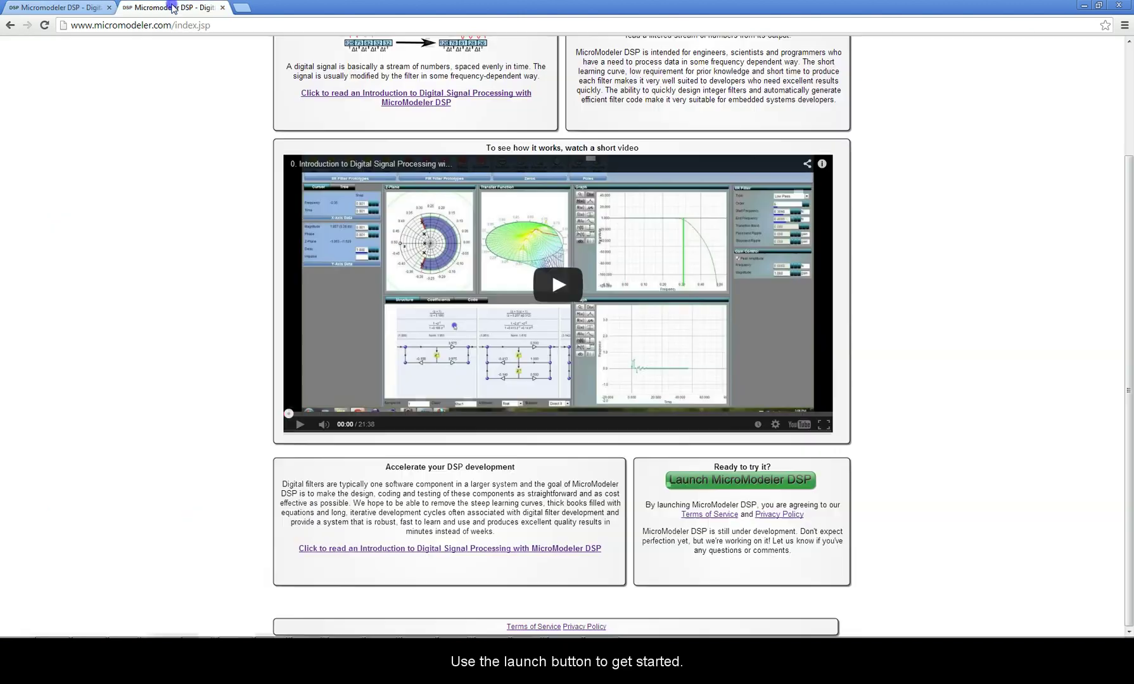
pyautogui.click(785, 482)
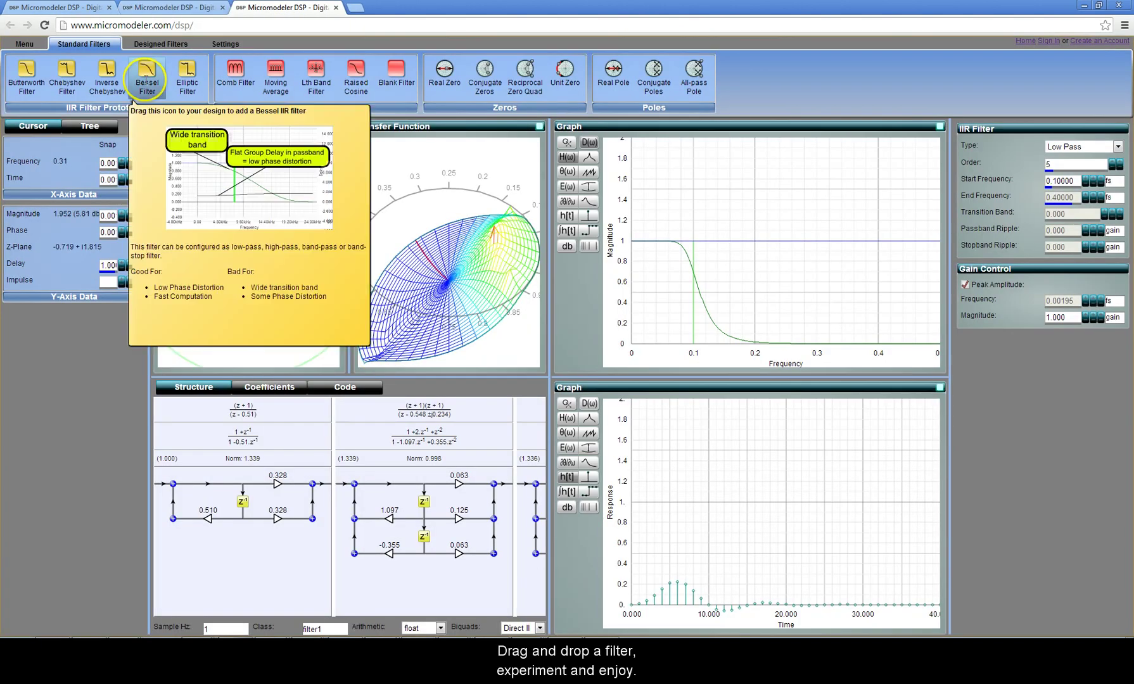
pyautogui.moveTo(147, 76); pyautogui.dragTo(278, 169)
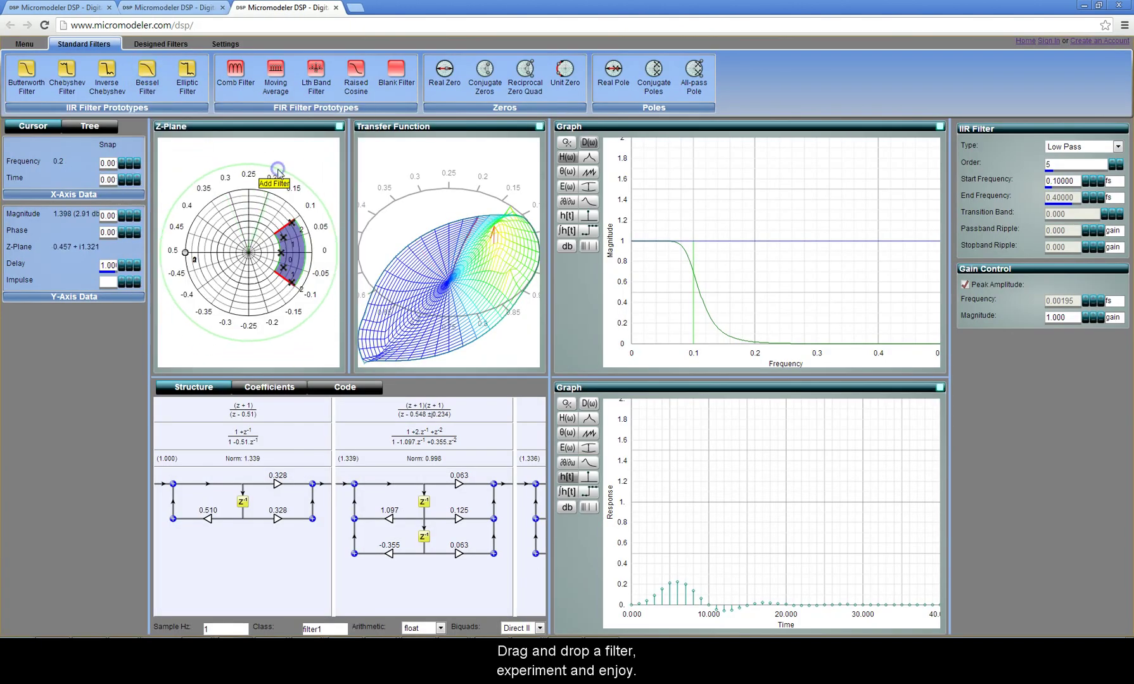